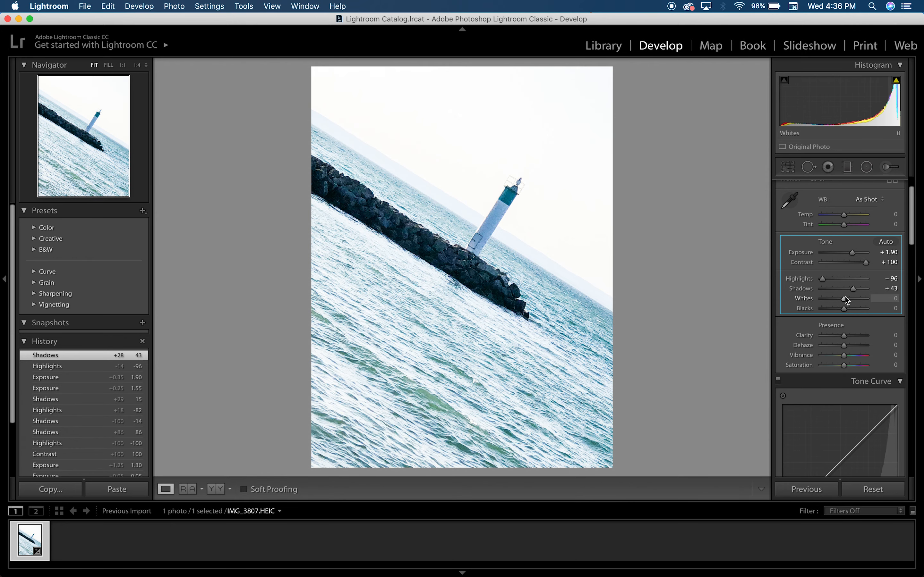
- Set Exposure +0.90, Whites +6, Blacks −2, Clarity +60, Dehaze +31, Vibrance +58 and Saturation +3, and compare the photo with the original
drag(852, 253, 846, 255)
drag(844, 309, 845, 313)
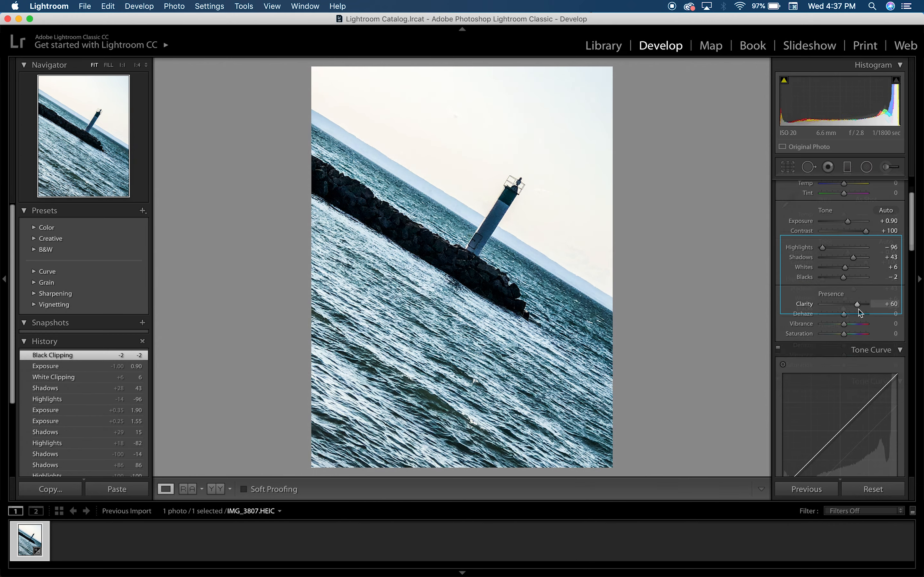
scroll(845, 310, down, 2)
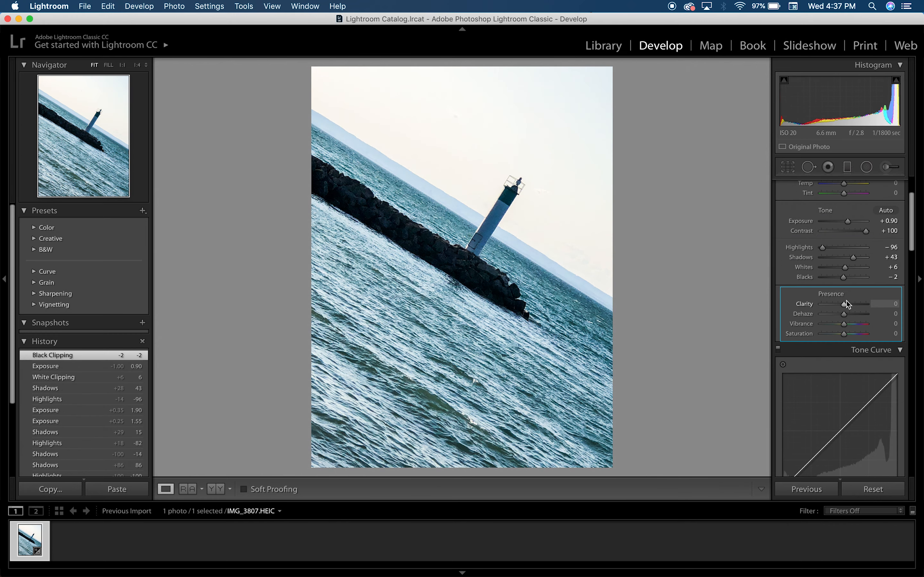
drag(844, 308, 843, 338)
key(backslash)
key(backslash)
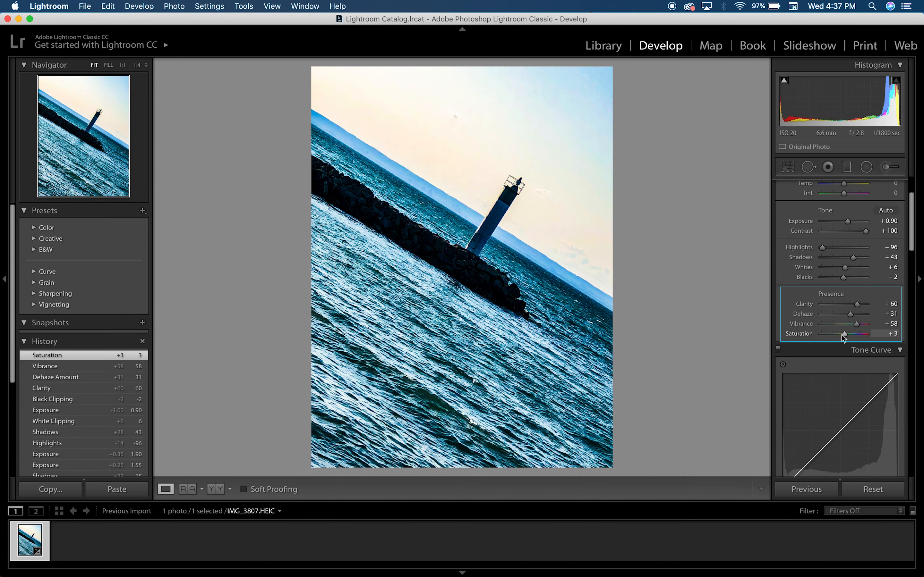
- Shape the tone curve with Highlights −100, Lights −64, Darks +70 and Shadows +40, comparing with the original photo along the way
scroll(836, 338, down, 5)
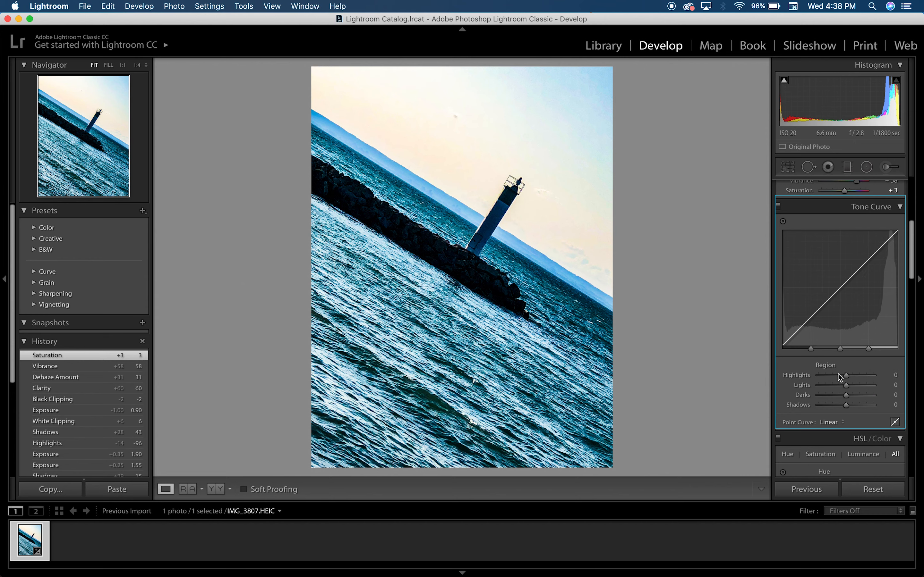
drag(846, 375, 757, 386)
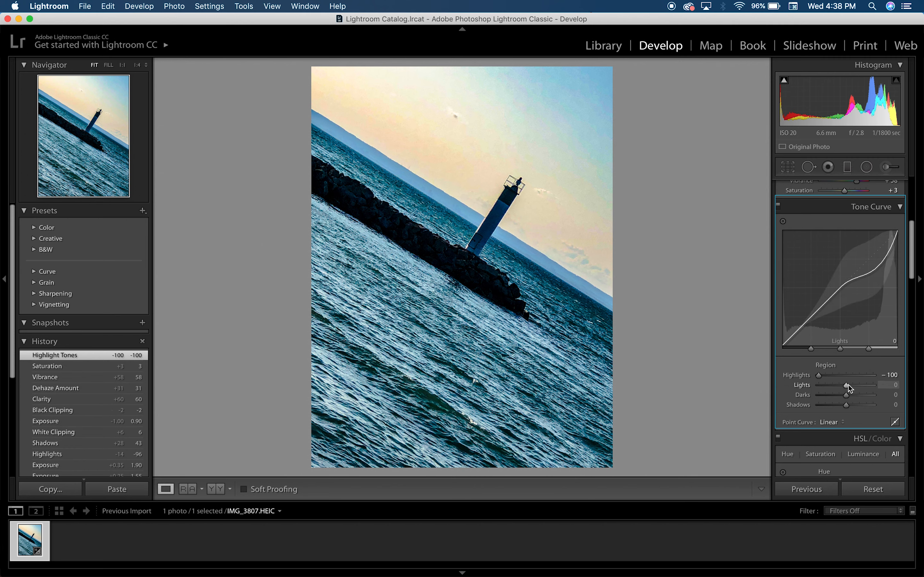
drag(847, 389, 832, 392)
key(backslash)
key(backslash)
key(backslash)
key(backslash)
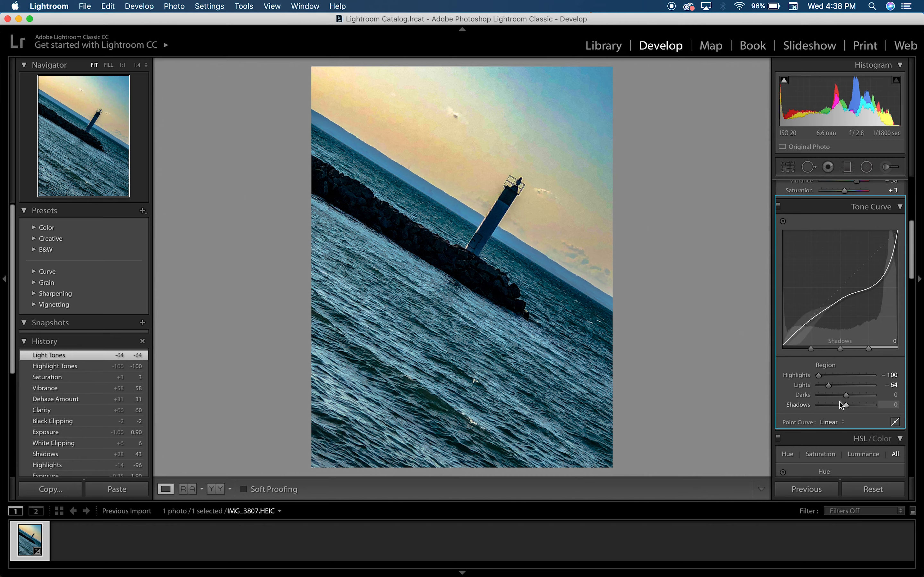
mouse_move(847, 399)
mouse_down()
mouse_move(833, 397)
mouse_move(869, 396)
mouse_move(827, 405)
mouse_move(856, 407)
mouse_up()
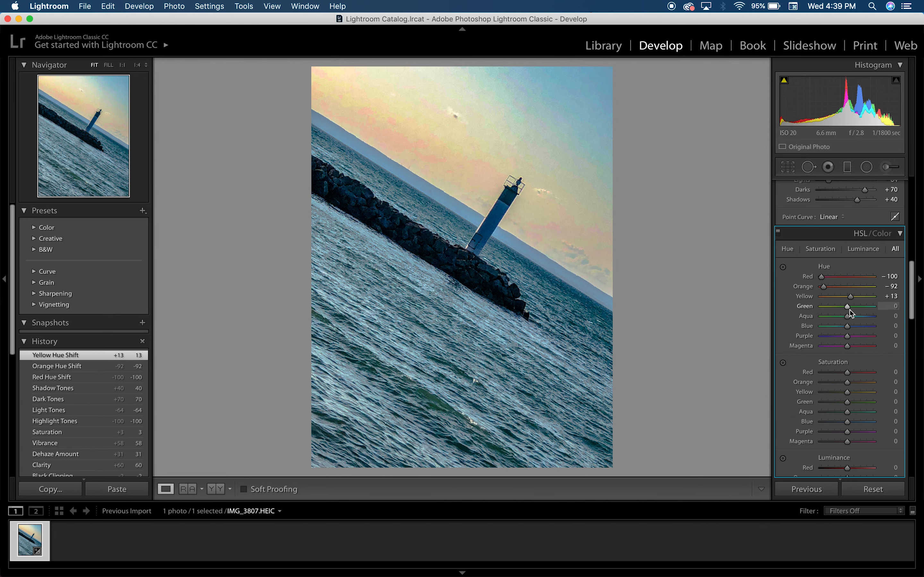
- Set the HSL hues to Green −15, Aqua +100, Blue −1, Purple −100 and Magenta +100
mouse_move(848, 310)
mouse_down()
mouse_move(874, 318)
mouse_move(852, 328)
mouse_up()
key(backslash)
key(backslash)
double_click(807, 327)
drag(847, 337, 814, 350)
double_click(801, 335)
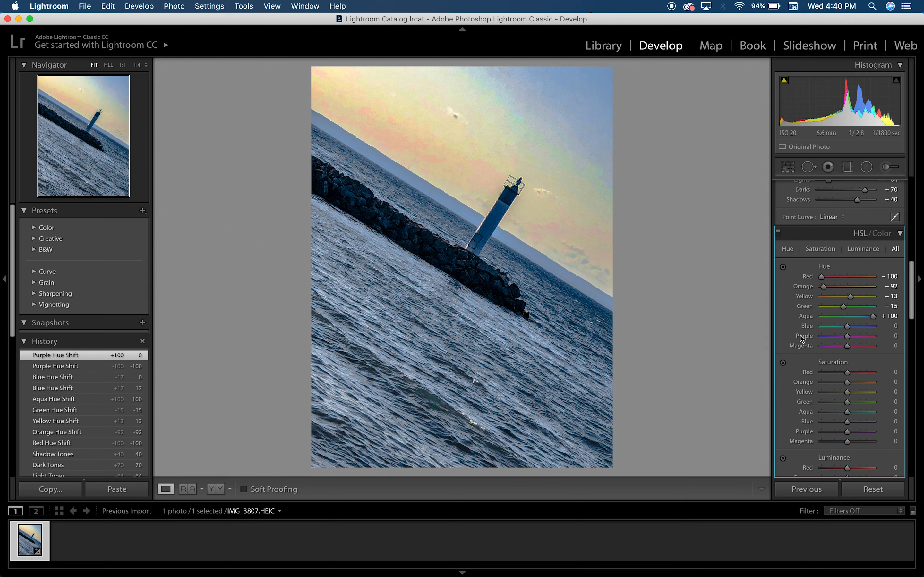
drag(847, 327, 819, 337)
- Set the HSL saturation to Red −100, Orange +100, Green −100, Aqua +15 and Blue −57, and reset Yellow to 0
scroll(855, 353, down, 2)
drag(847, 346, 819, 352)
drag(847, 361, 874, 362)
drag(847, 371, 832, 392)
double_click(803, 372)
- Compare the current edit with an earlier history state and with the original photo
scroll(804, 377, down, 1)
click(76, 421)
click(108, 356)
key(backslash)
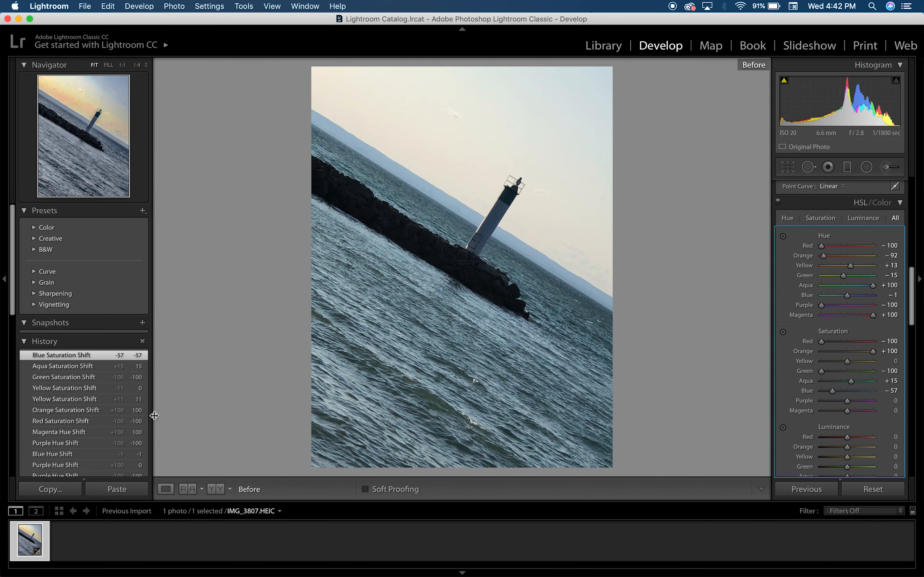
key(backslash)
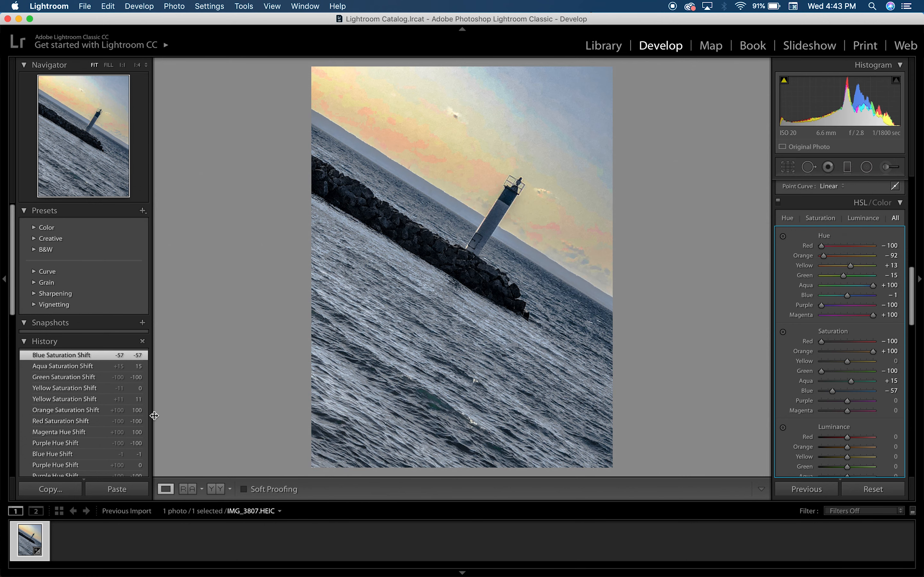
- Lower the Purple and Magenta saturation, and set the HSL luminance to Red −100, Orange +25, Green +21, Aqua +39 and Blue +38
drag(847, 401, 832, 401)
drag(848, 411, 820, 411)
scroll(840, 420, down, 5)
drag(848, 313, 852, 343)
drag(847, 353, 857, 353)
drag(847, 363, 857, 363)
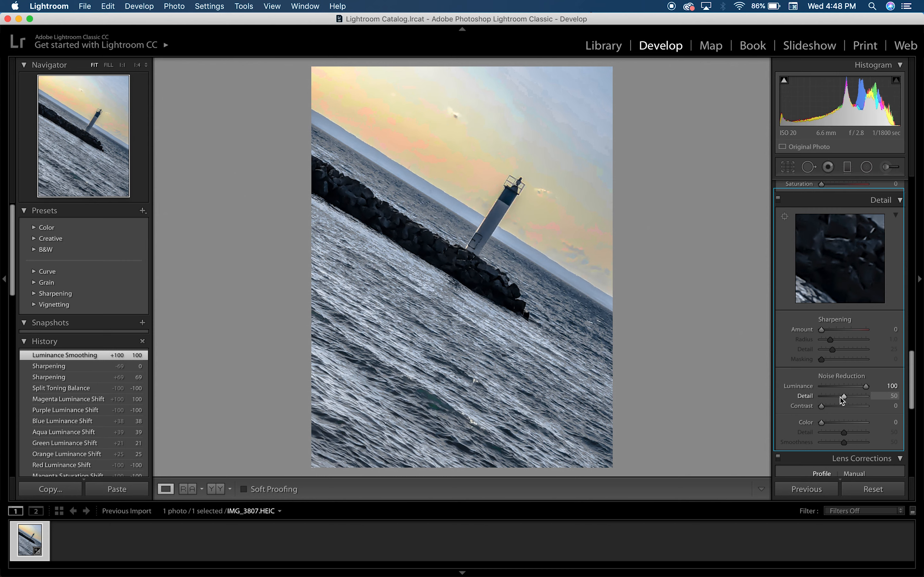
- Set the noise reduction to Luminance 28, Detail 38, Contrast 33 and Color 56
drag(810, 409, 835, 418)
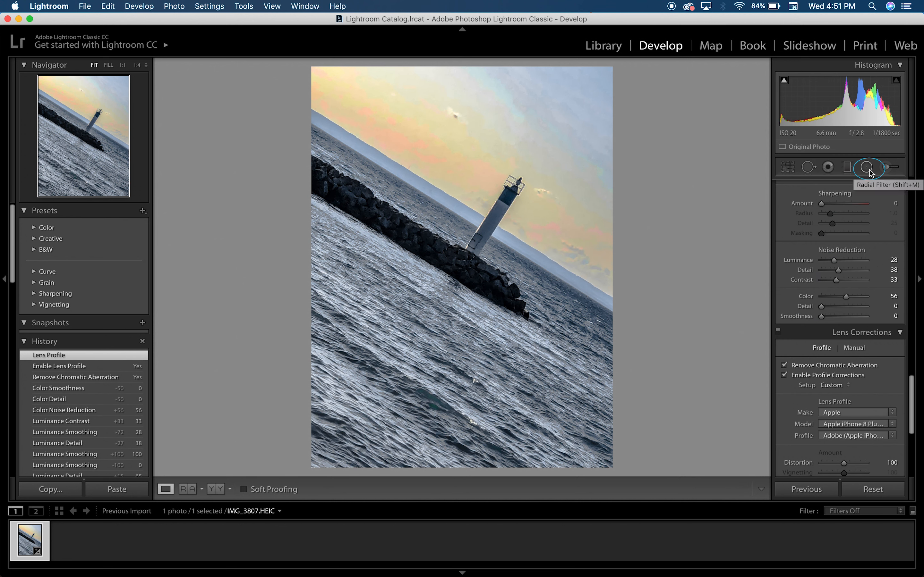
- Add an inverted radial filter tilted along the horizon over the pier and lighthouse, with its exposure set to 0.76
click(868, 171)
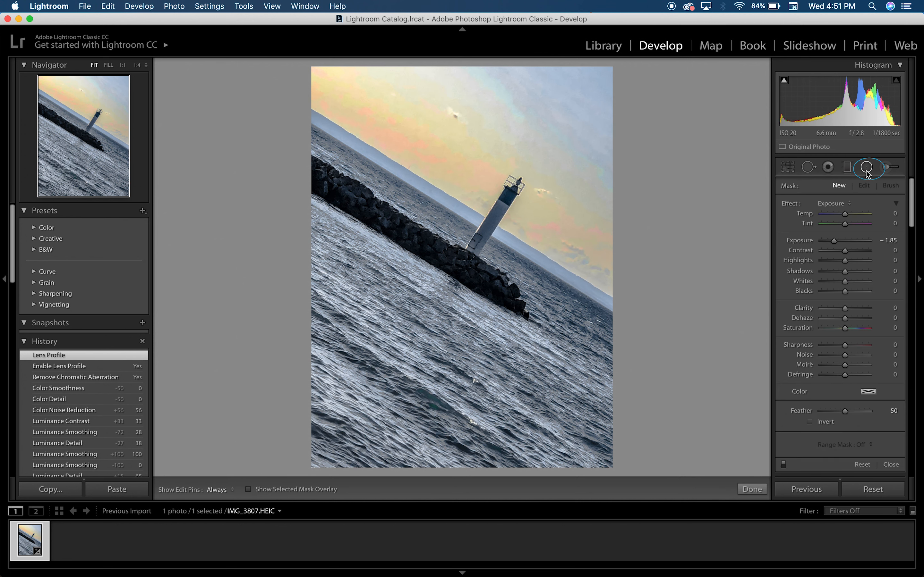
mouse_move(553, 170)
mouse_down()
mouse_move(573, 335)
mouse_move(557, 375)
mouse_up()
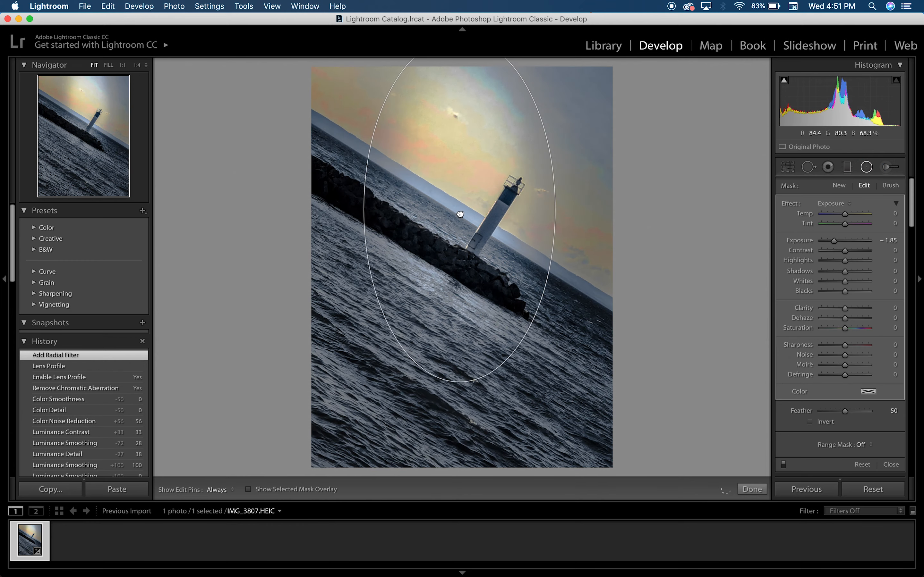
drag(580, 115, 588, 107)
drag(464, 155, 444, 219)
key(')
drag(834, 240, 854, 246)
- Undo the radial filter's latest changes and redo them to compare the effect
key(super+z)
key(super+z)
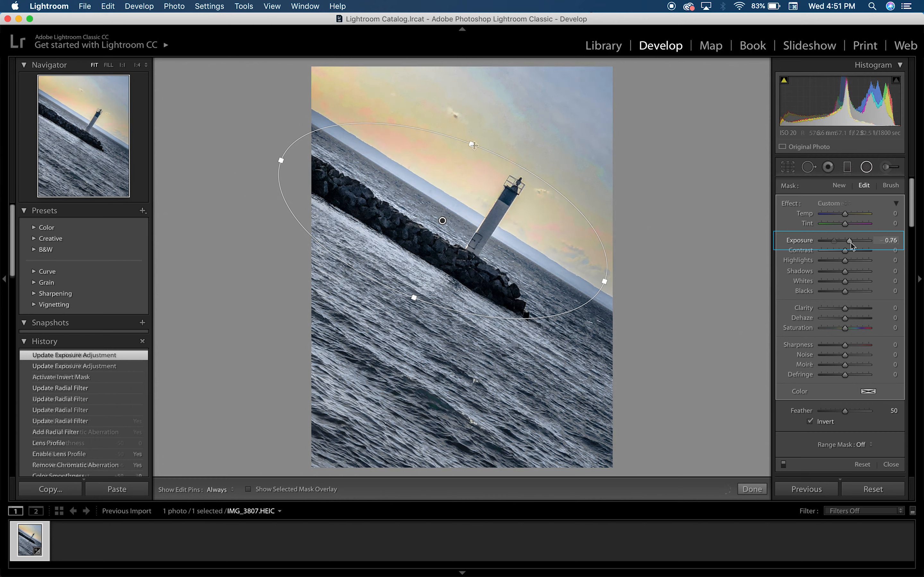
key(super+shift+z)
key(super+shift+z)
key(super+shift+z)
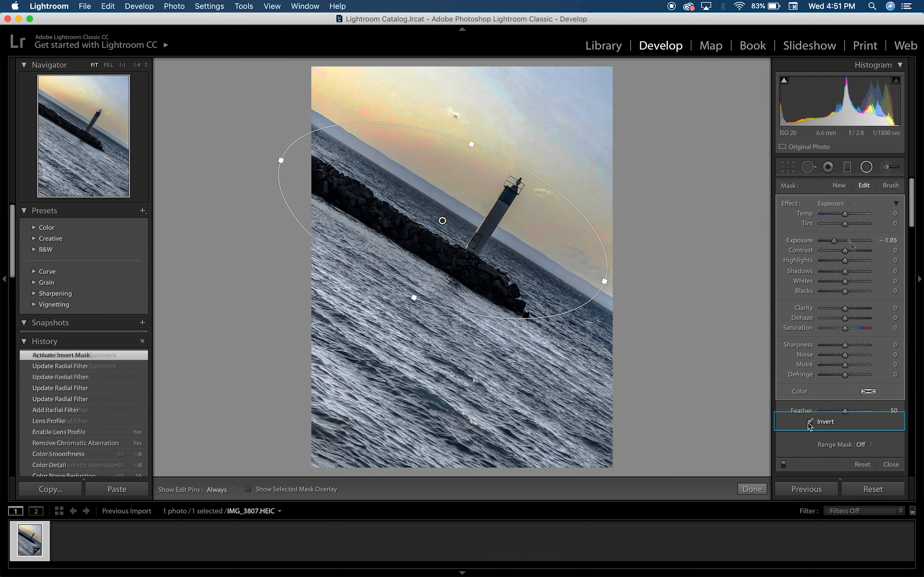
- Duplicate the radial filter, turn off the copy's mask inversion, and set its exposure to −1.43 to darken the surroundings
right_click(441, 222)
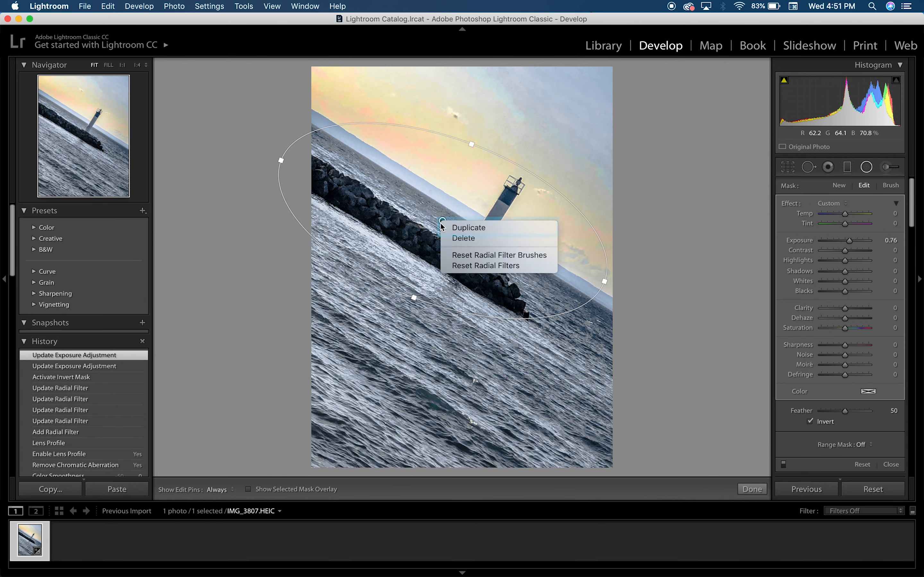
click(464, 228)
click(809, 422)
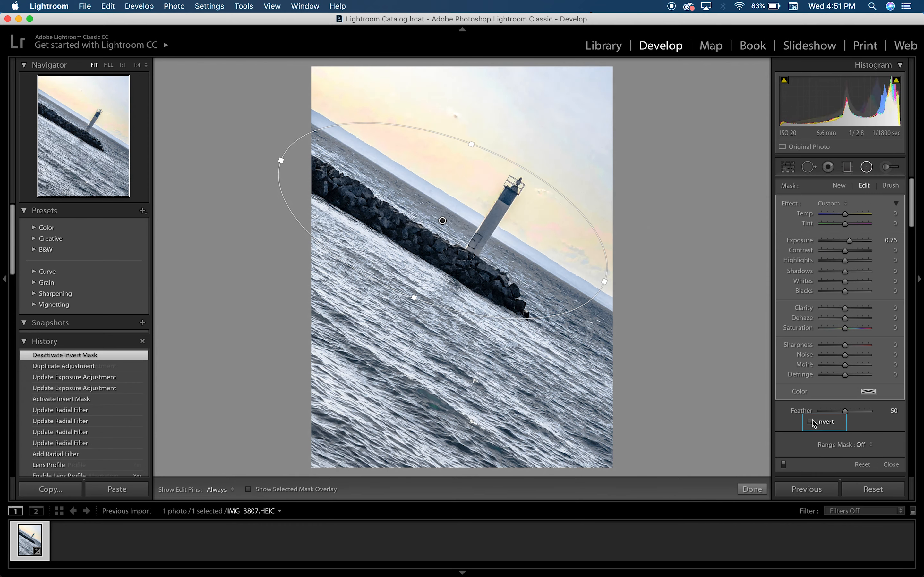
drag(849, 241, 837, 245)
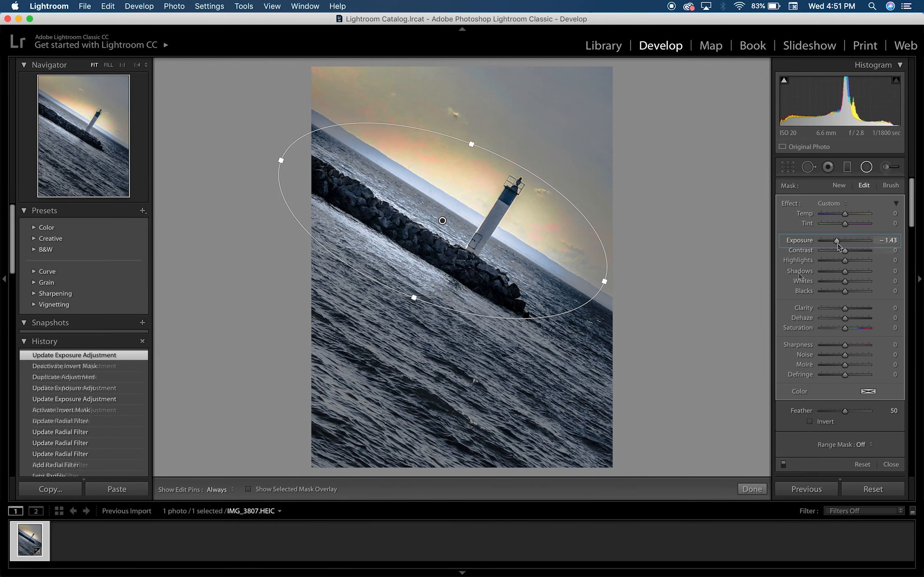
click(867, 169)
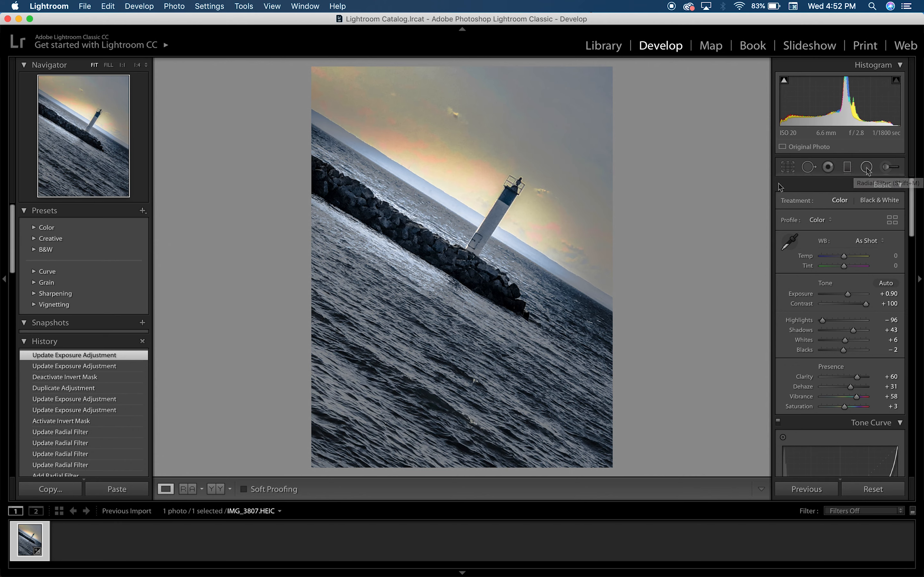
- Move the darkening radial filter slightly upward and reshape its ellipse around the bright sky, lighthouse and pier
click(866, 169)
drag(441, 221, 440, 196)
drag(410, 273, 406, 289)
drag(561, 298, 531, 319)
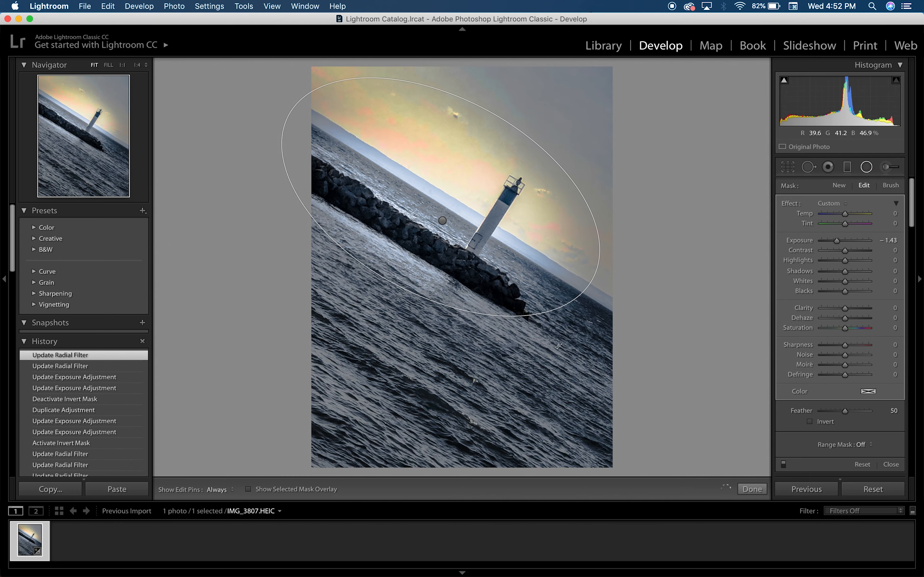
mouse_move(440, 196)
mouse_down()
mouse_move(434, 213)
mouse_move(440, 202)
mouse_up()
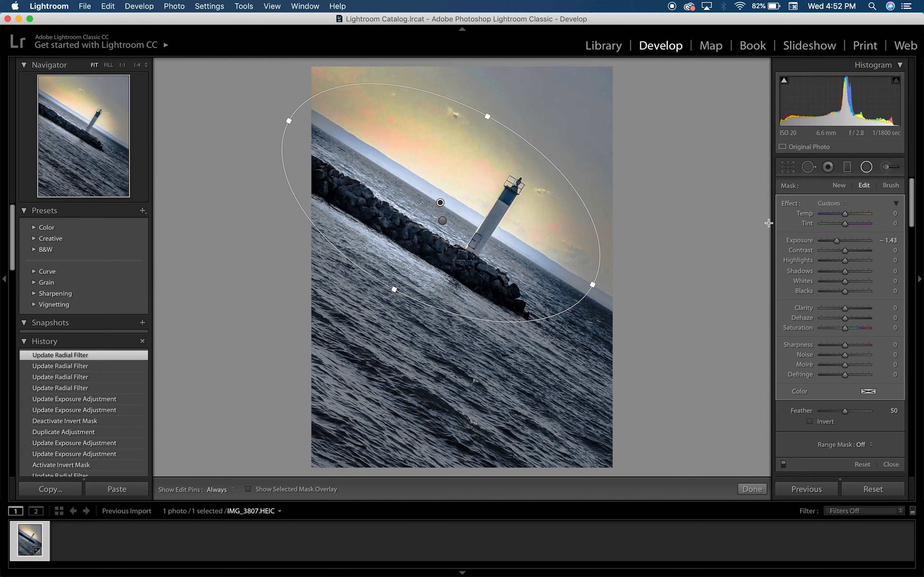
click(869, 169)
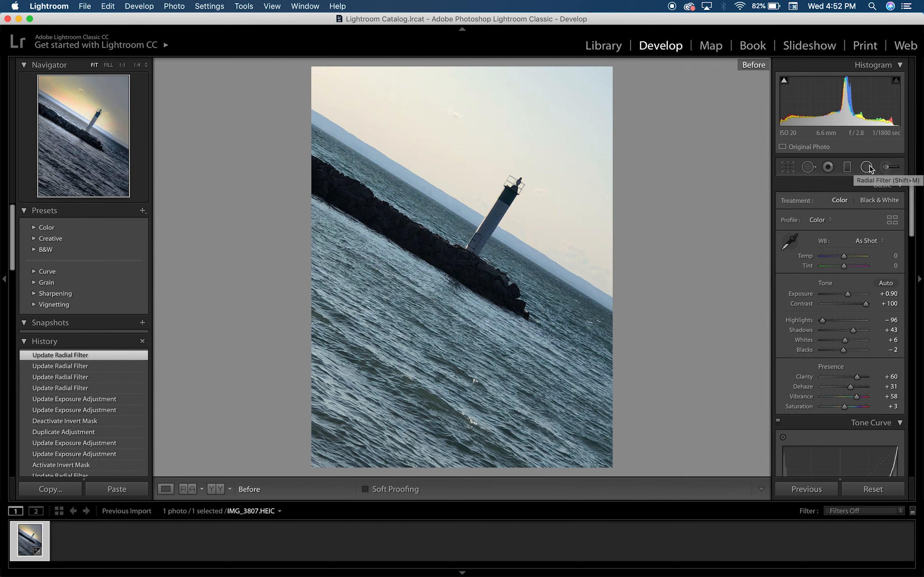
- Draw a graduated filter from the photo's upper-right sky toward the water, parallel to the horizon, and reset its exposure to 0
click(847, 170)
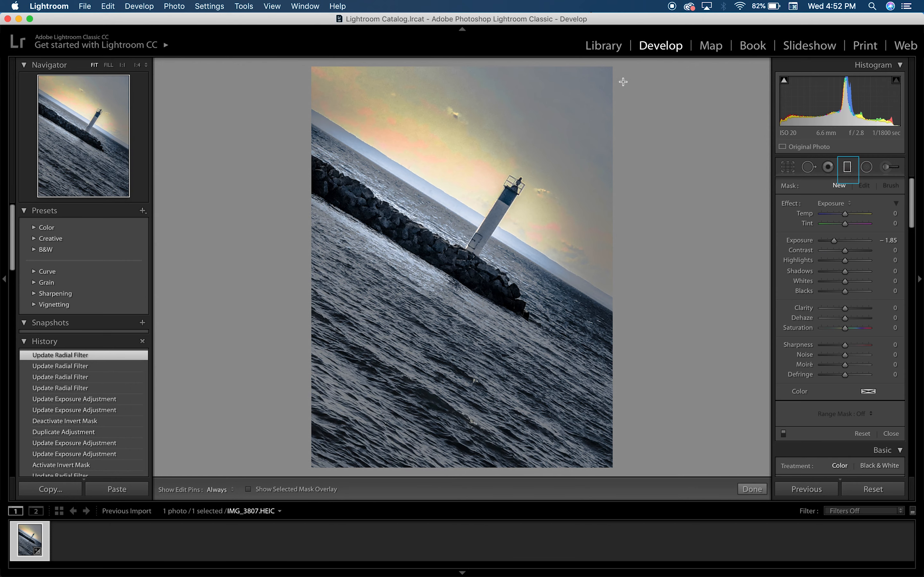
drag(612, 71, 386, 415)
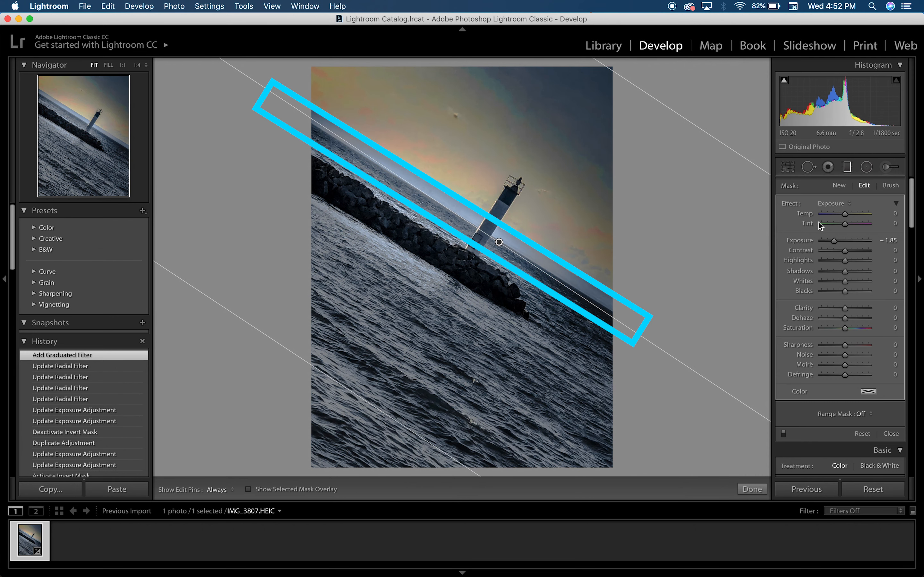
double_click(807, 241)
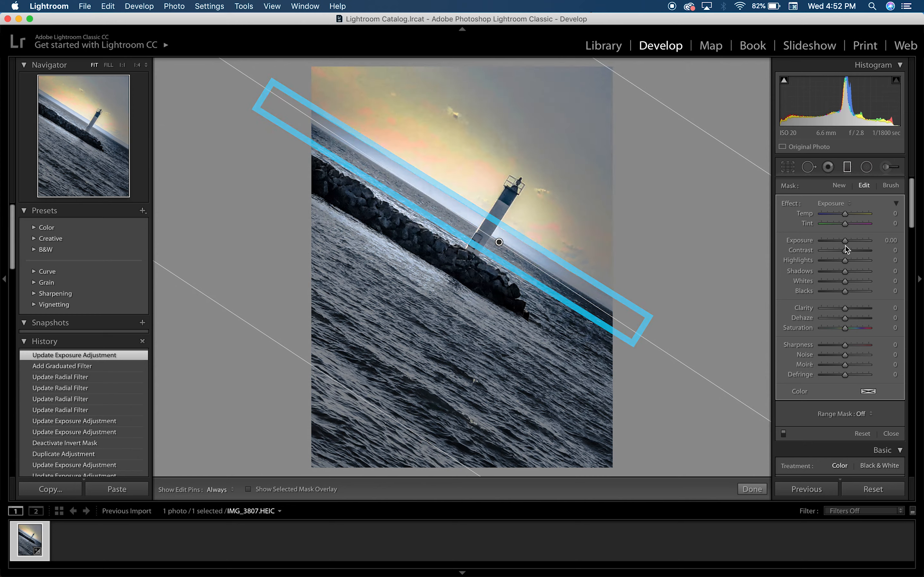
- Set the graduated filter to Temp −13, Exposure 0.43, Contrast 43, Highlights −77, Shadows −100, Whites −4, Blacks −20, Clarity −11, Saturation 65 and Noise 100
drag(846, 245, 815, 278)
mouse_move(845, 213)
mouse_down()
mouse_move(860, 216)
mouse_move(830, 223)
mouse_move(842, 214)
mouse_up()
drag(845, 281, 861, 328)
double_click(805, 319)
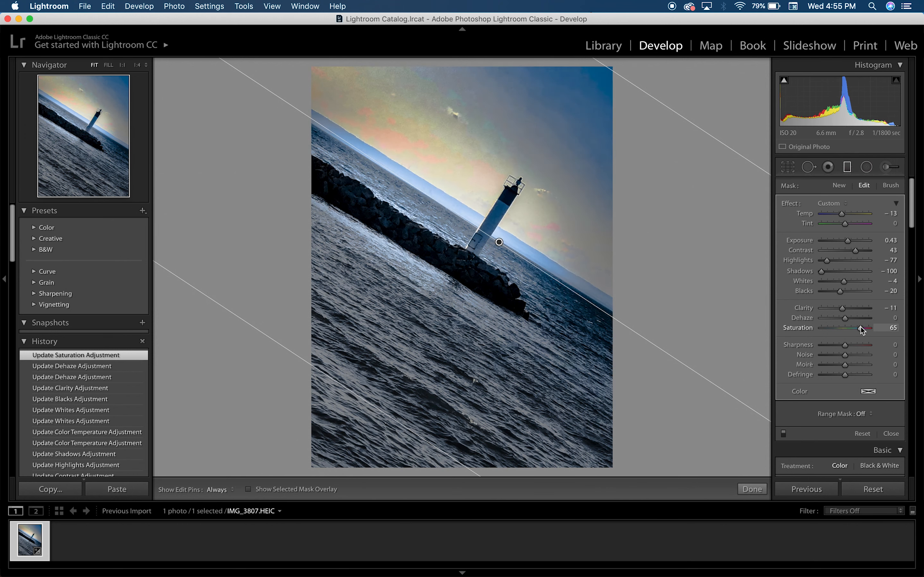
mouse_move(880, 345)
mouse_down()
mouse_move(819, 345)
mouse_move(874, 355)
mouse_up()
- Undo the series of most recent adjustments made to the photo
key(super+z)
key(super+z)
key(super+z)
key(super+z)
key(super+z)
key(super+z)
key(super+z)
key(super+z)
key(super+z)
key(super+z)
key(super+z)
key(super+z)
key(super+z)
key(super+z)
- Send the edited lighthouse photo to Adobe Photoshop CC 2019 for further editing
right_click(24, 538)
right_click(38, 539)
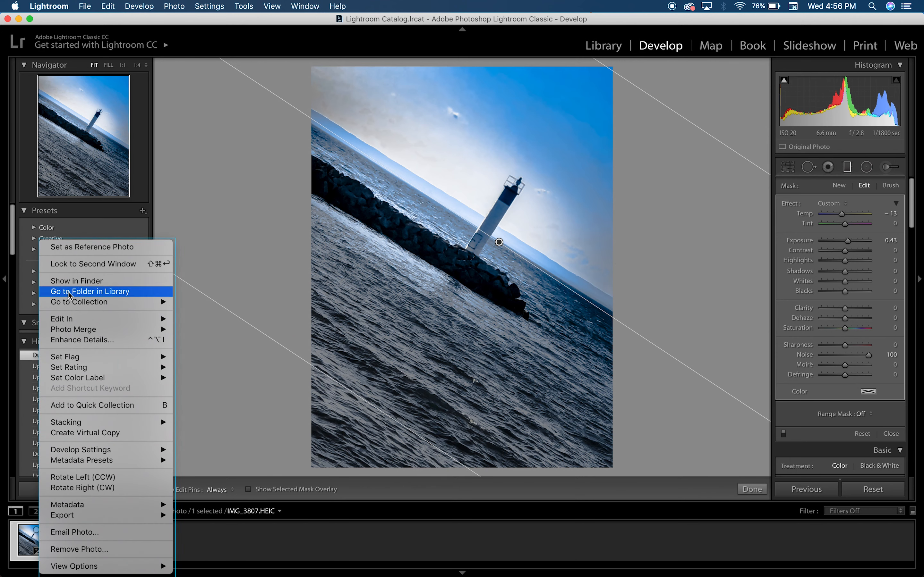
mouse_move(76, 321)
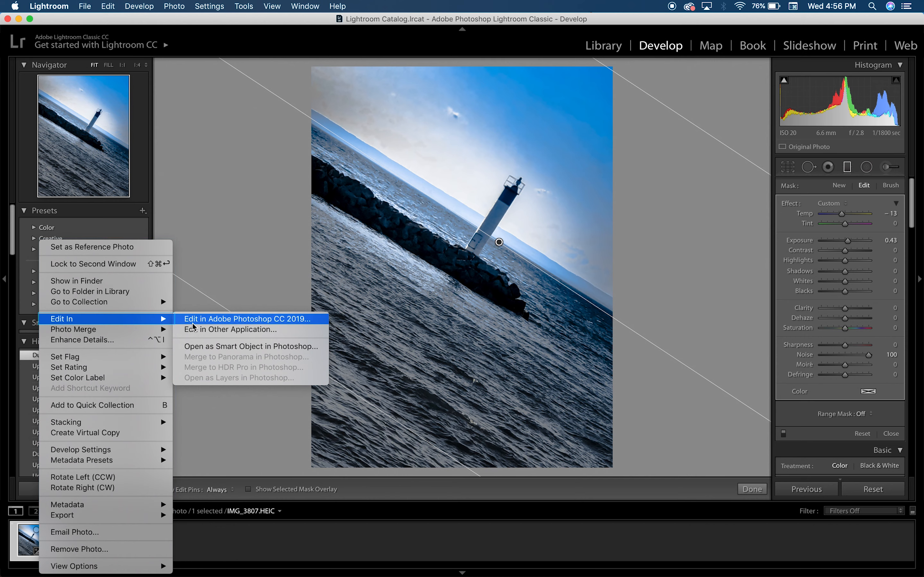
click(220, 322)
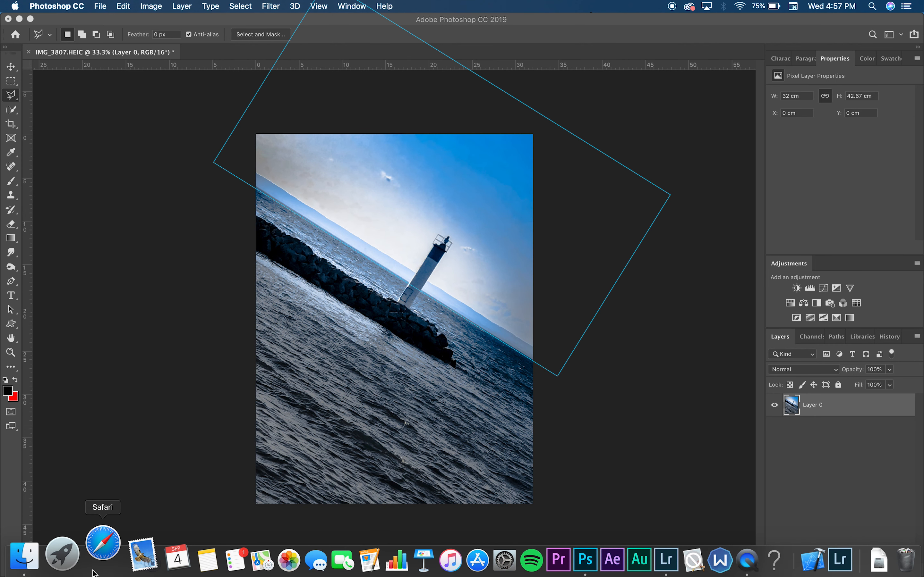
- Search the web for "sun" in Safari, switch to the image results, and refine the search to "sun lens flare"
click(94, 573)
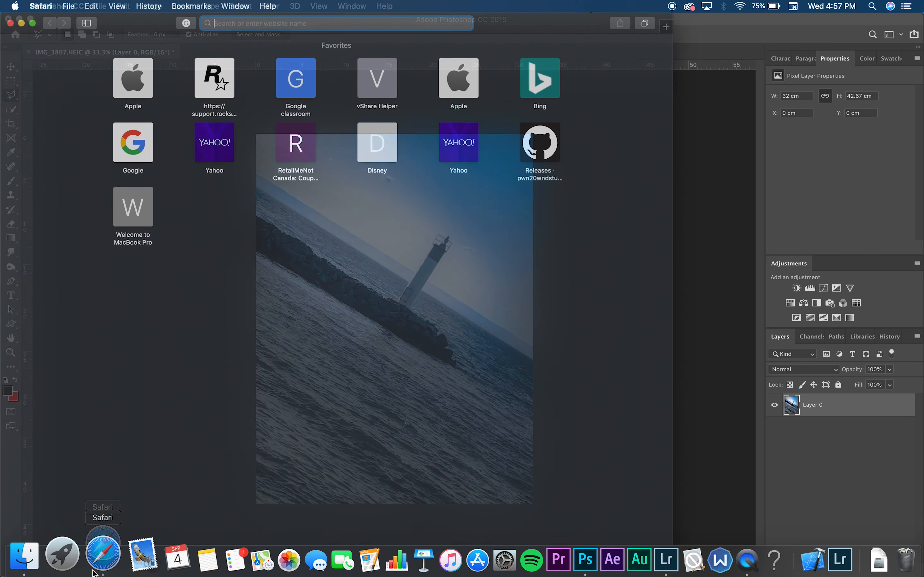
text(sun)
key(Return)
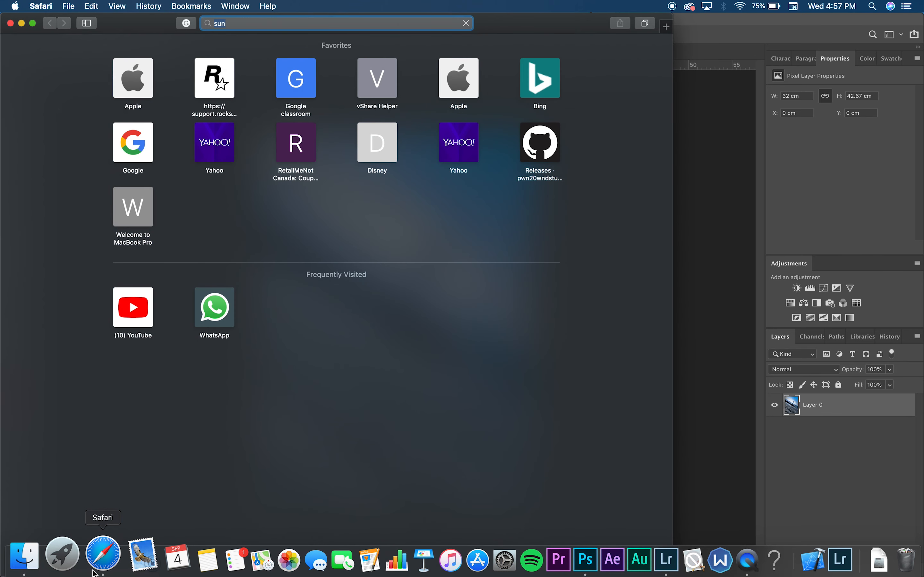
click(145, 89)
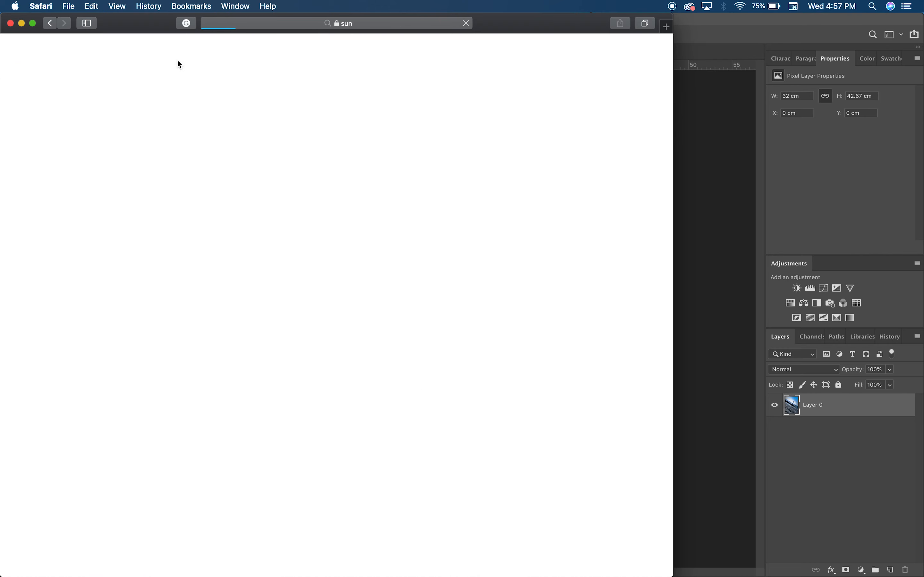
click(181, 58)
text(lens flare)
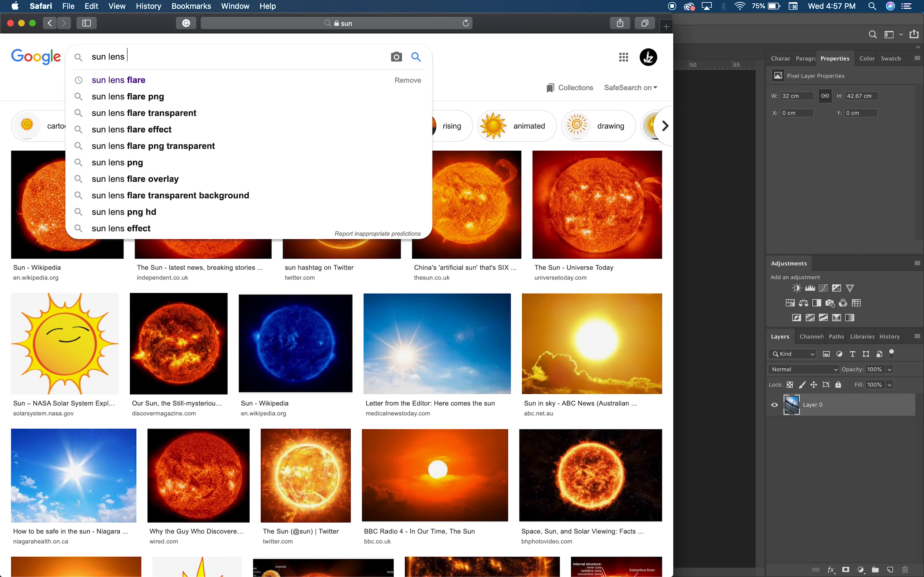
key(Return)
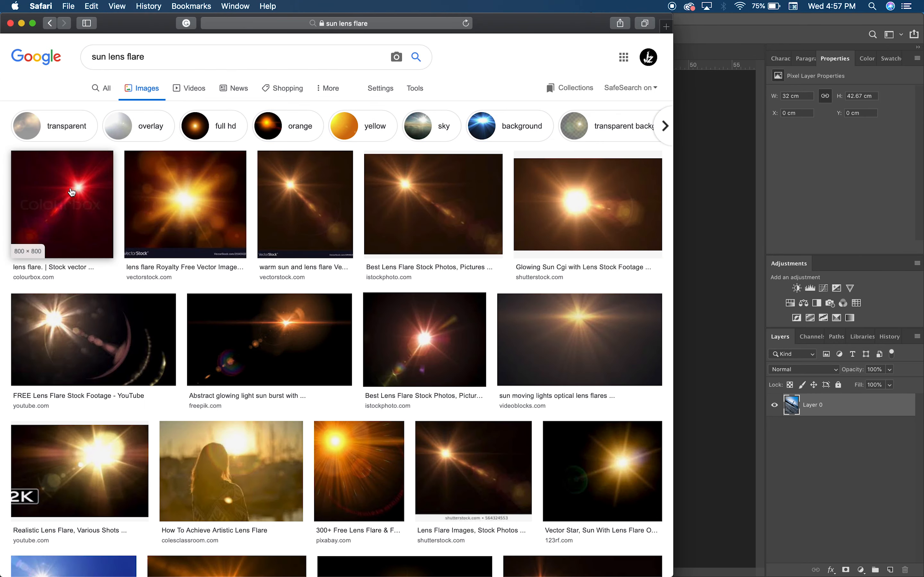
- Pick Freepik's abstract glowing light sun burst with digital lens flare from the image results and copy it
click(183, 194)
click(325, 95)
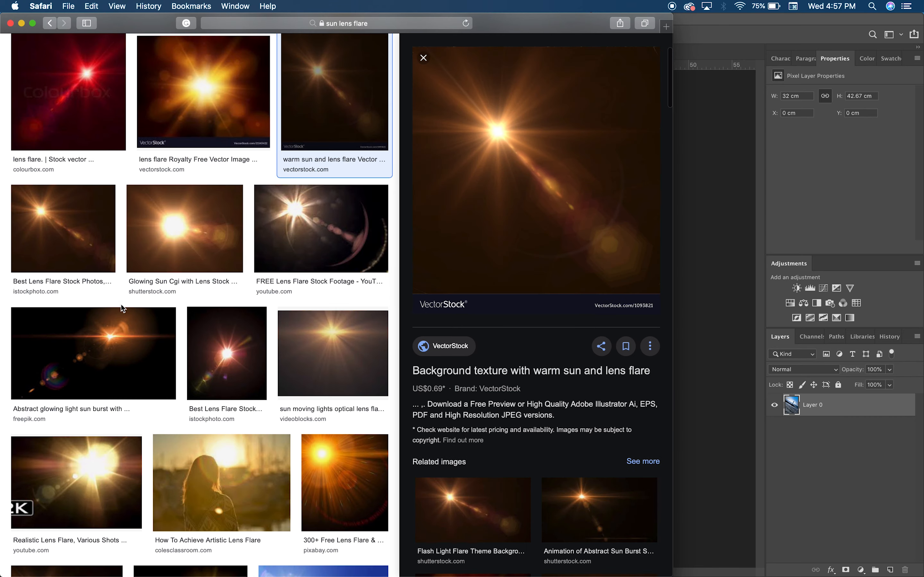
click(120, 330)
right_click(120, 330)
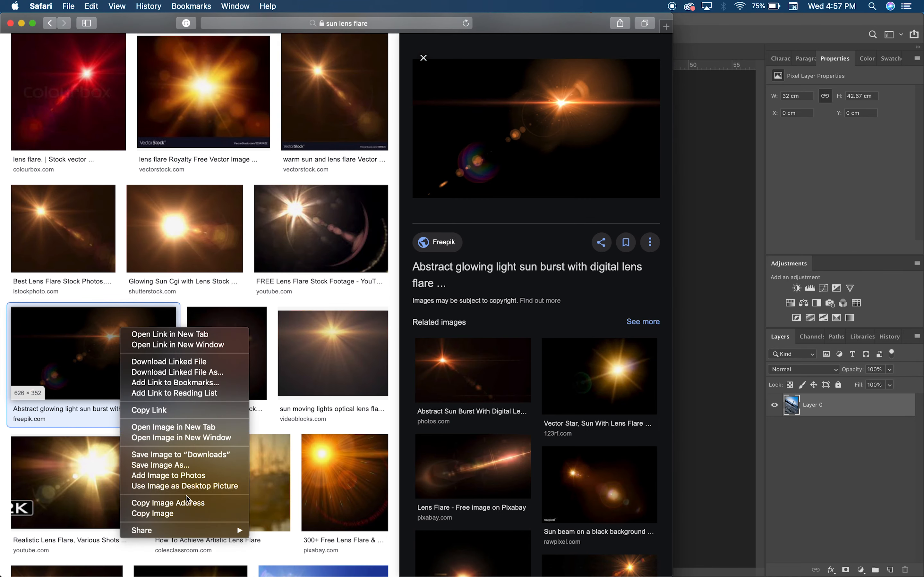
- Switch to Photoshop, paste the lens flare into the lighthouse photo as a new layer, and scale and reposition it over the scene
click(689, 349)
key(super+v)
key(super+t)
drag(409, 309, 580, 215)
drag(481, 271, 329, 241)
drag(437, 303, 391, 140)
drag(432, 343, 537, 506)
key(Return)
- Set the flare layer to Screen blending, then rotate and enlarge it to about 64 × 58 cm with its glow beside the lighthouse top
click(803, 369)
click(794, 450)
key(super+t)
drag(573, 127, 767, 227)
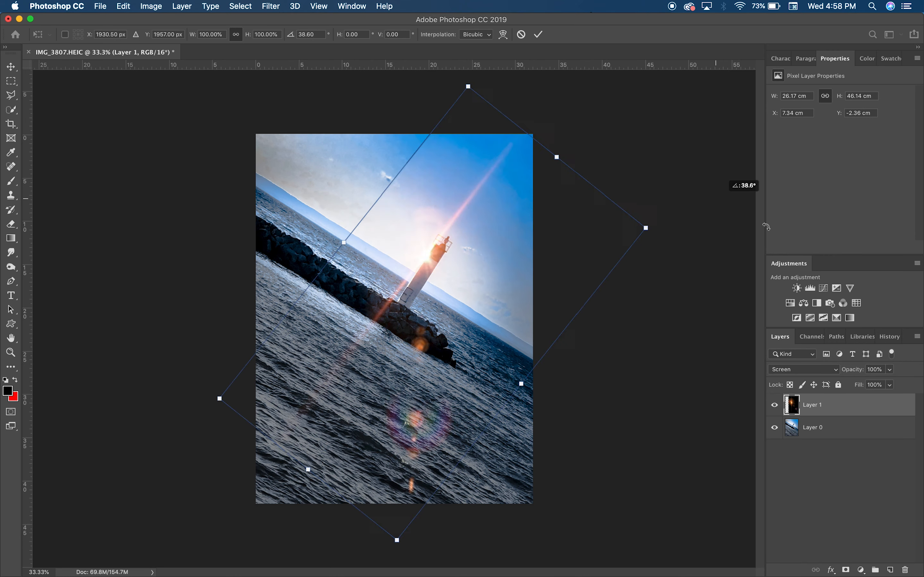
drag(439, 306, 370, 295)
drag(598, 219, 630, 315)
drag(594, 284, 695, 276)
mouse_move(394, 307)
mouse_down()
mouse_move(352, 330)
mouse_move(363, 313)
mouse_up()
key(Return)
- Erase the flare layer's visible edge in the upper-left sky with a soft eraser sized 569
key(l)
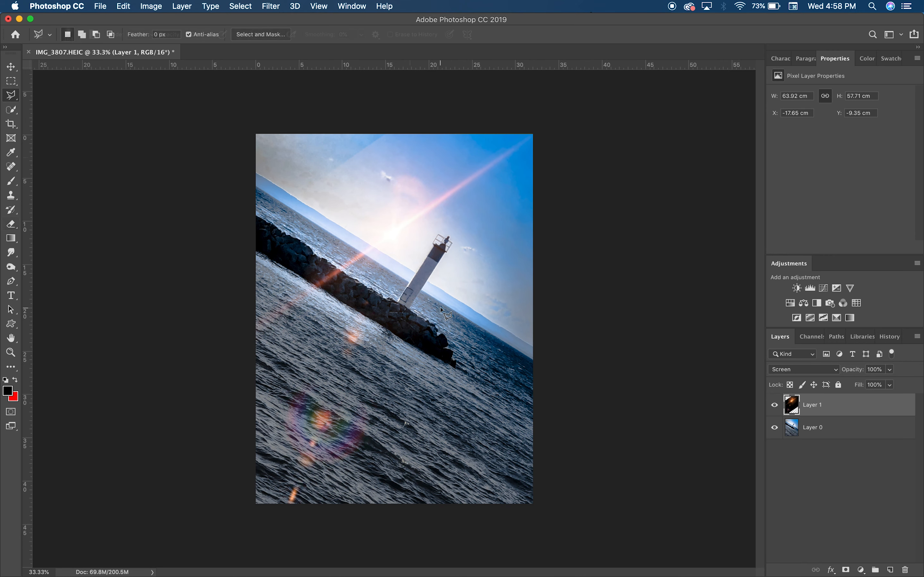
key(e)
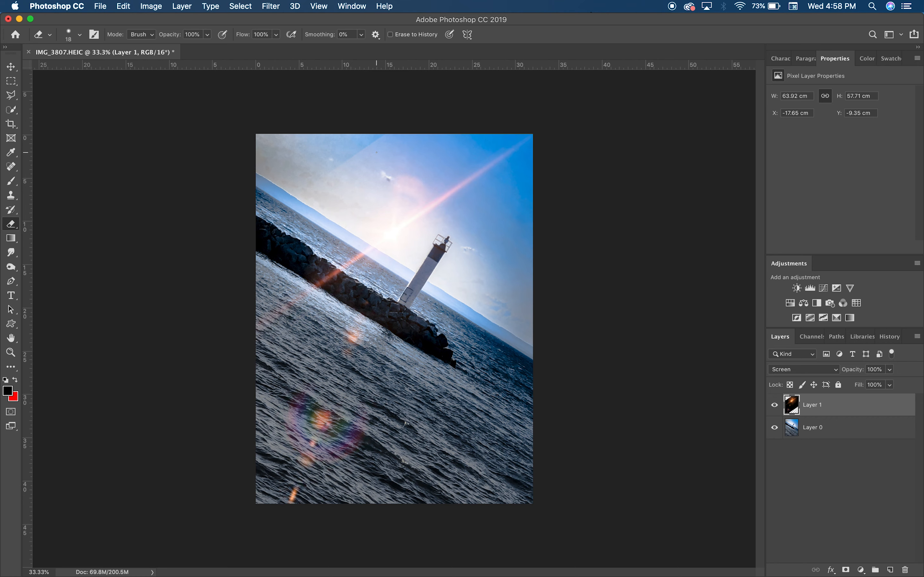
mouse_move(376, 150)
ctrl+alt+mouse_down()
mouse_move(443, 148)
mouse_move(410, 157)
mouse_move(347, 107)
mouse_move(432, 185)
mouse_move(419, 89)
mouse_move(556, 135)
mouse_move(475, 130)
ctrl+alt+mouse_up()
mouse_move(407, 139)
mouse_down()
mouse_move(421, 139)
mouse_move(403, 96)
mouse_move(402, 56)
mouse_move(370, 27)
mouse_move(376, 12)
mouse_move(267, 82)
mouse_move(300, 78)
mouse_up()
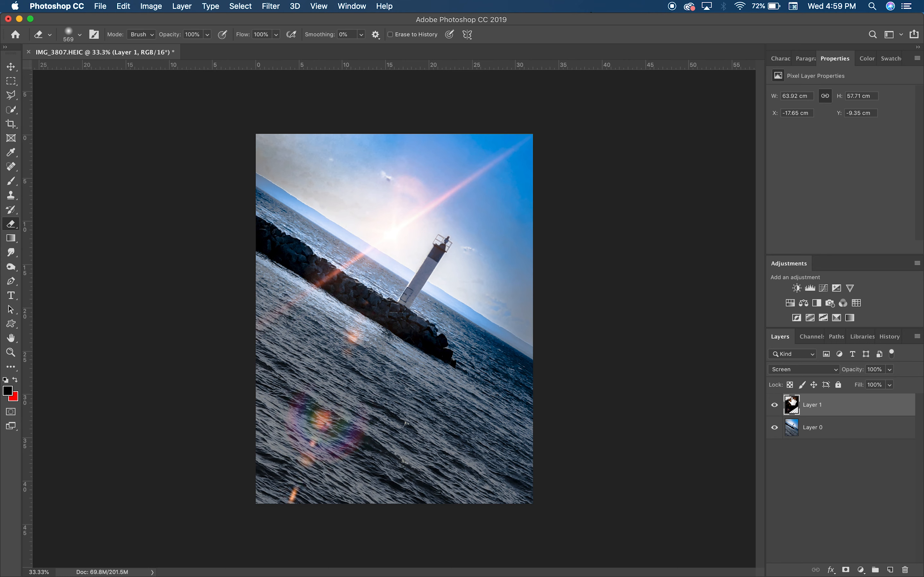
- Duplicate the Layer 0 photo layer three times beneath the flare layer
click(832, 426)
key(super+j)
key(super+j)
key(super+j)
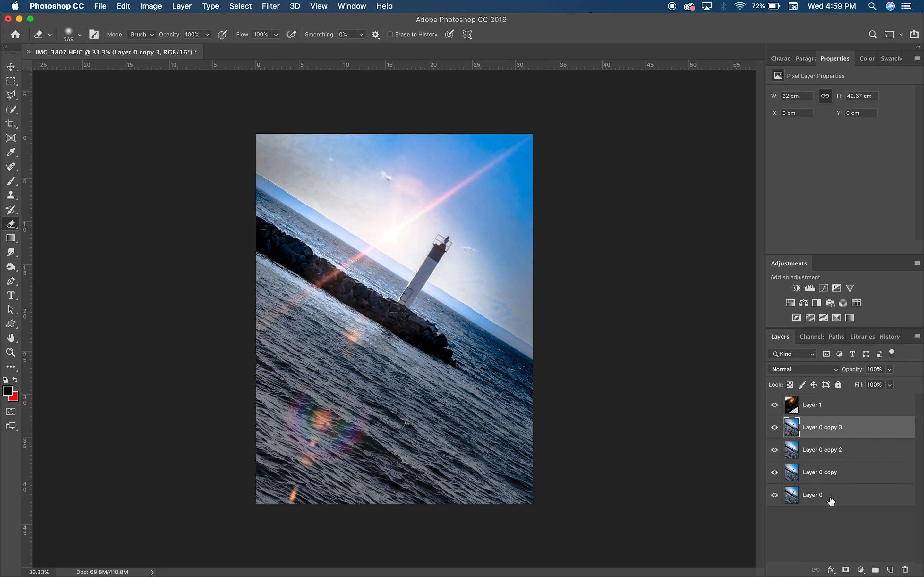
- Select the three copies of Layer 0 together and set their blend mode to Lighten
super+click(831, 499)
super+click(831, 459)
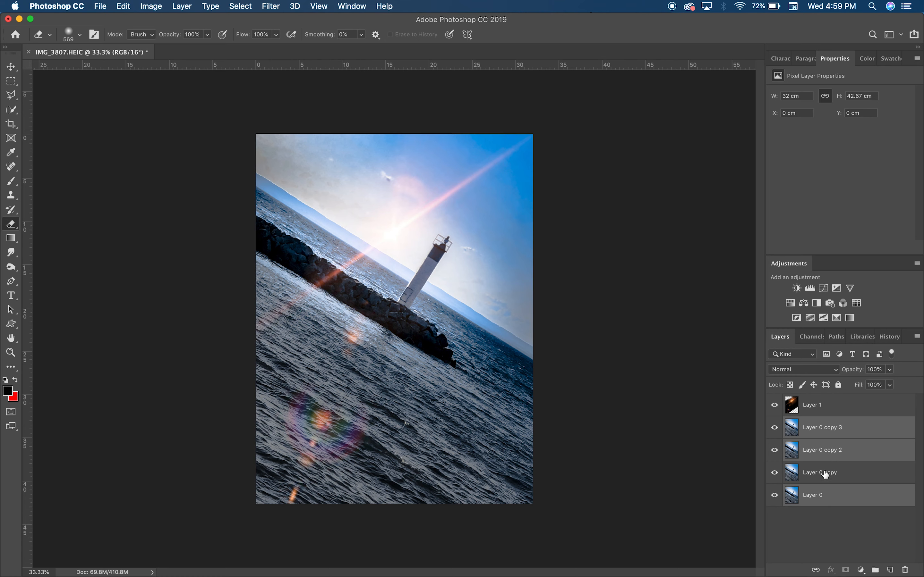
super+click(826, 475)
click(825, 441)
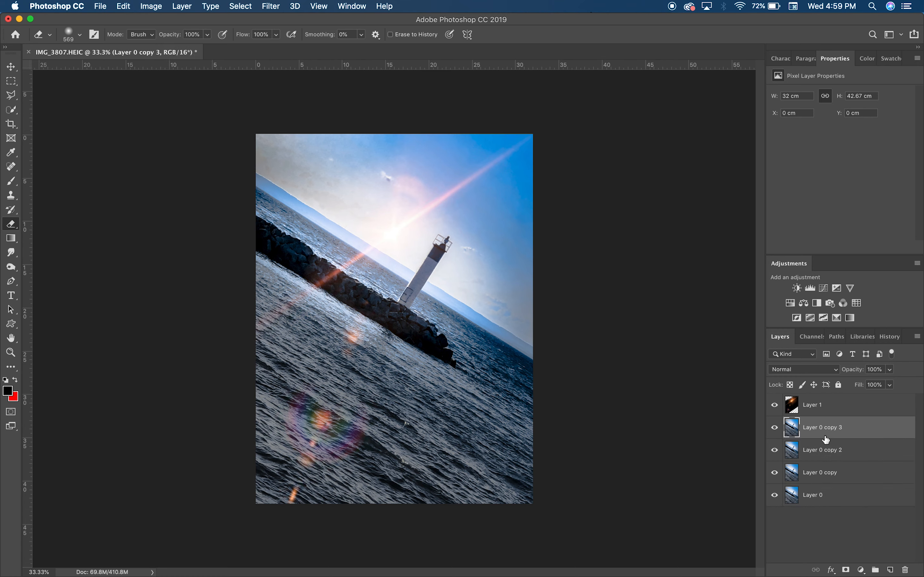
super+click(807, 482)
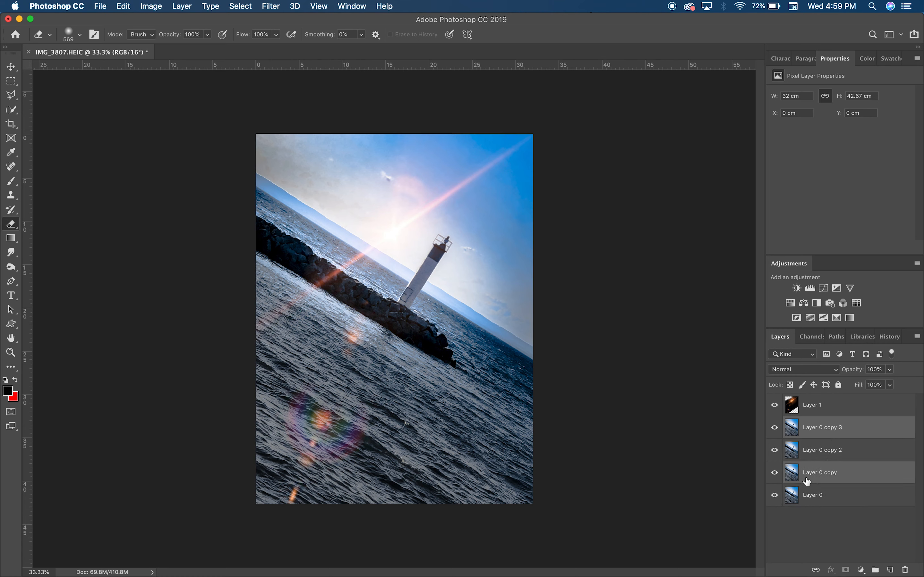
shift+click(825, 451)
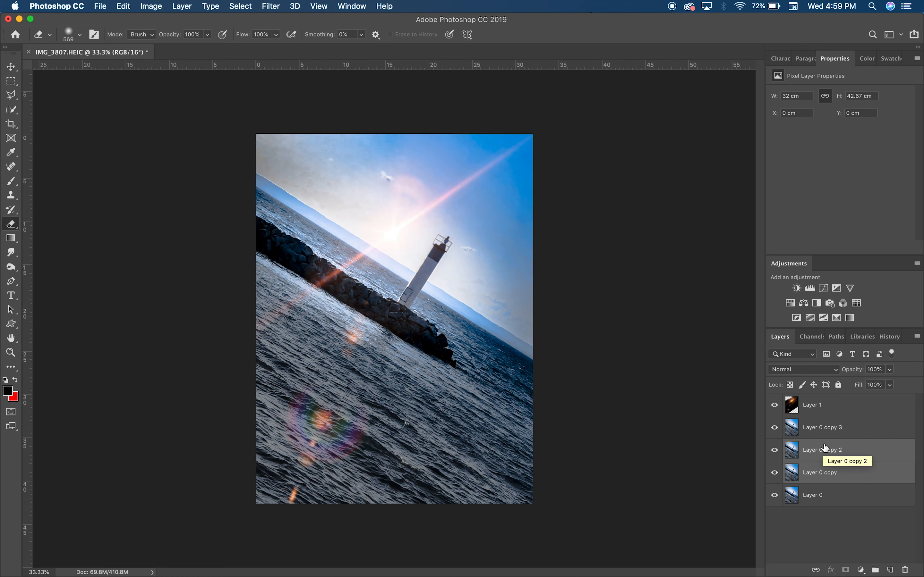
shift+click(826, 436)
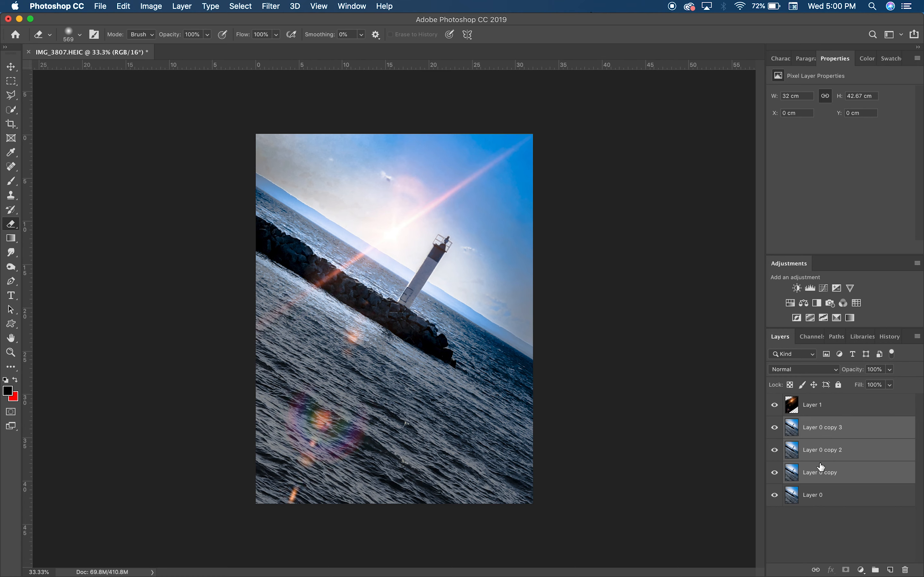
click(807, 377)
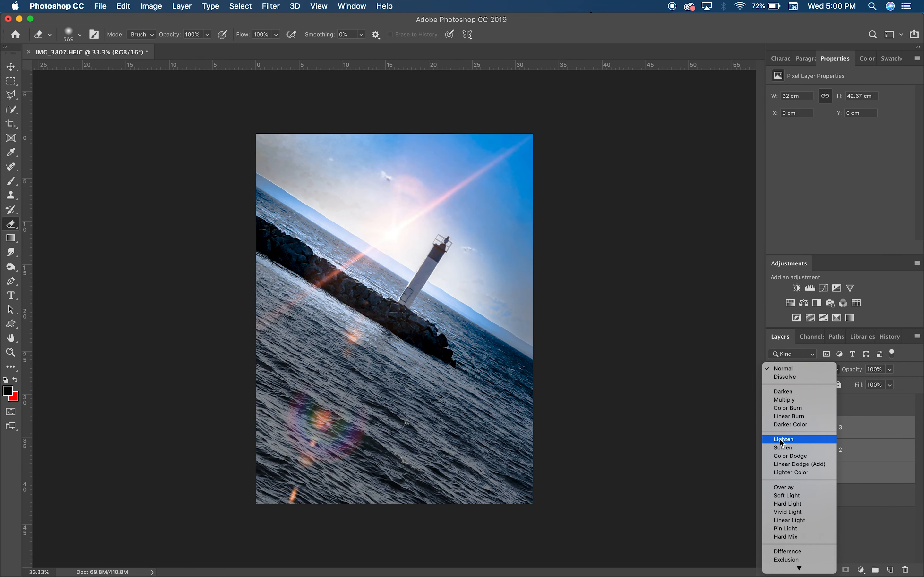
click(781, 442)
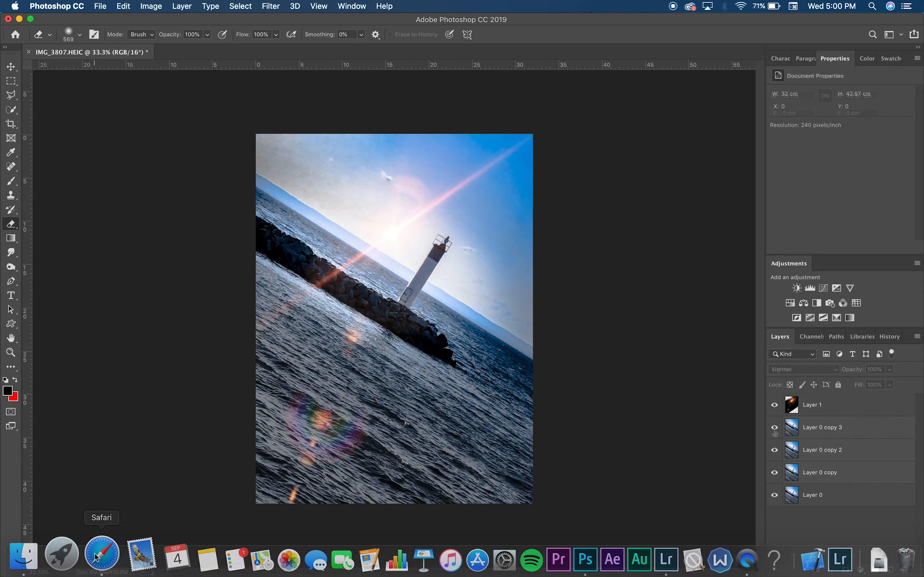
- Switch to Safari and search the images for "bird", then refine the search to "birds in sky"
click(100, 556)
scroll(147, 309, up, 5)
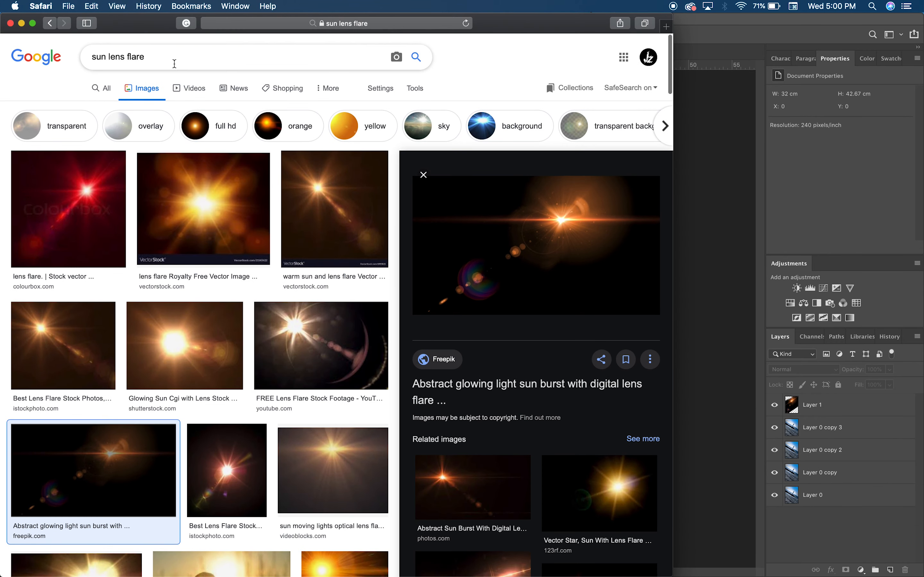
triple_click(174, 63)
text(bird)
key(Return)
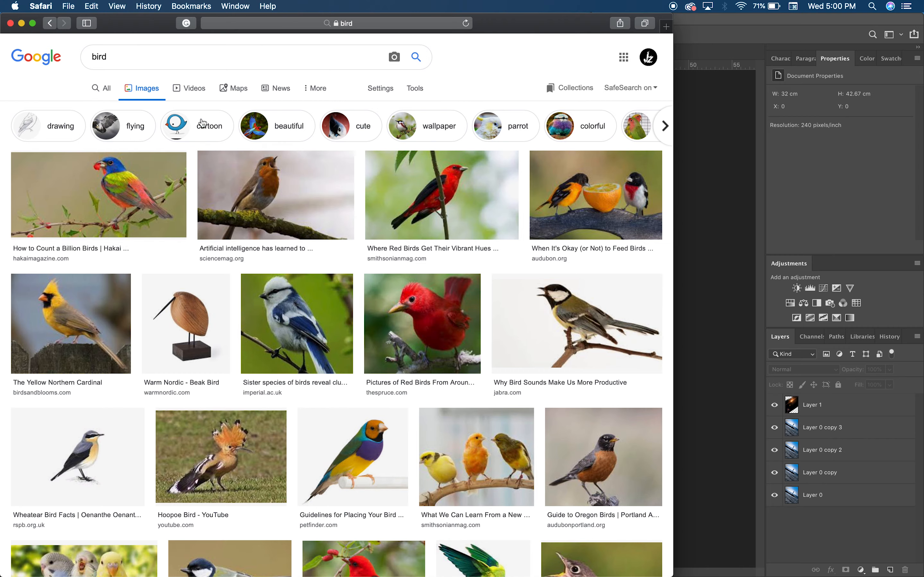
click(150, 57)
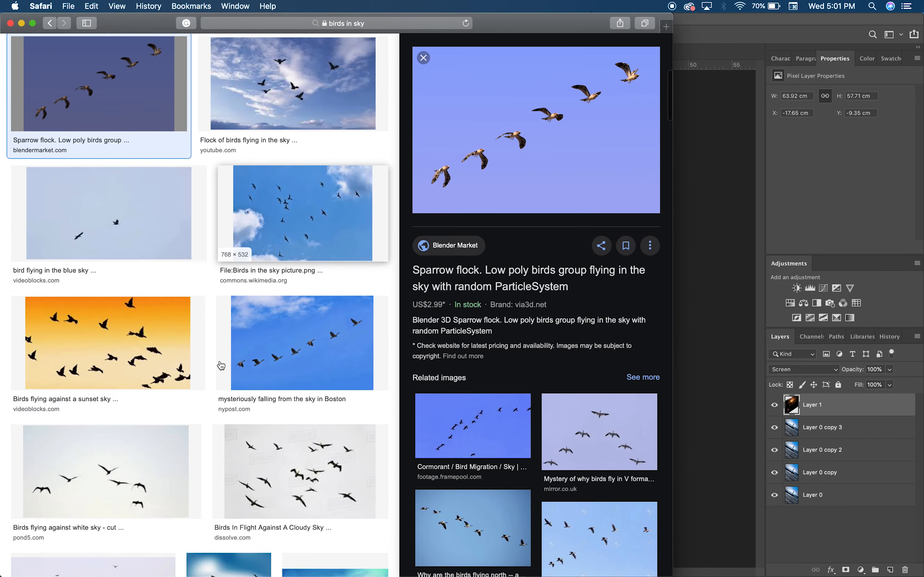
- Pick the image of black birds flying against a sunset sky from the results and copy it
click(202, 363)
scroll(114, 340, down, 4)
right_click(93, 252)
click(130, 444)
- Switch to Photoshop, paste the birds image, scale it to about 500%, rotate it about 30° and place it in the upper-right sky
click(693, 350)
key(super+v)
key(super+t)
drag(412, 306, 630, 186)
drag(378, 207, 419, 150)
drag(481, 233, 435, 174)
drag(523, 324, 458, 174)
mouse_move(382, 153)
mouse_down()
mouse_move(462, 184)
mouse_move(485, 214)
mouse_move(487, 170)
mouse_move(488, 192)
mouse_up()
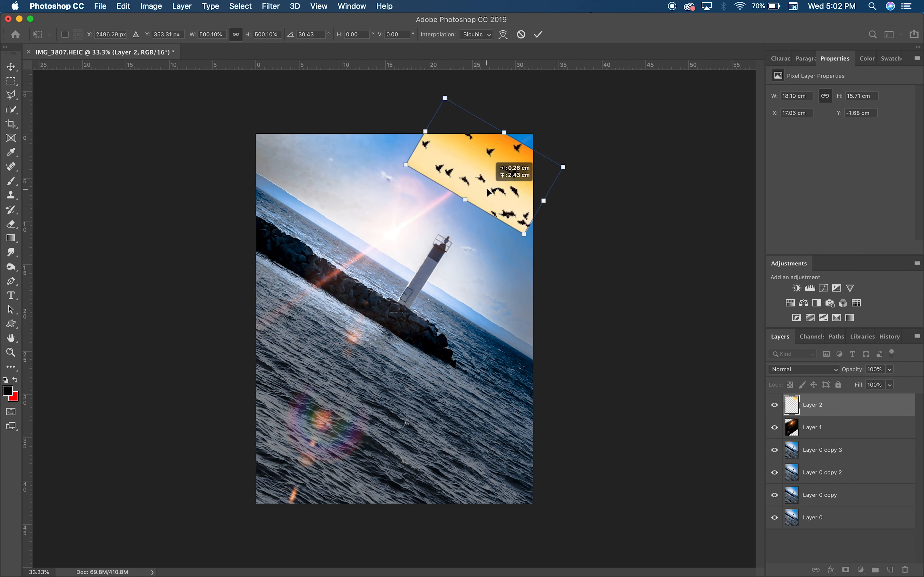
key(Return)
- Set the pasted birds layer's blend mode to Darker Color to hide its orange background
key(e)
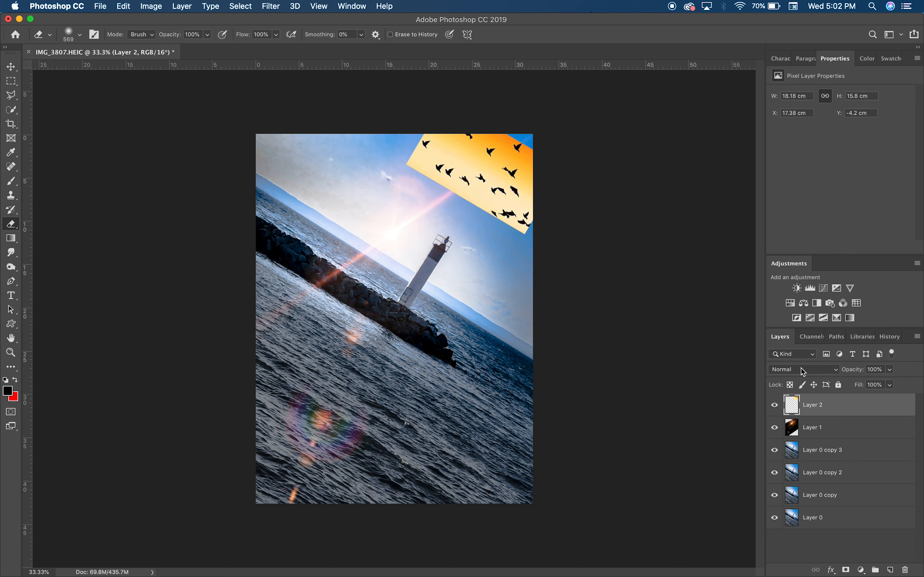
click(802, 369)
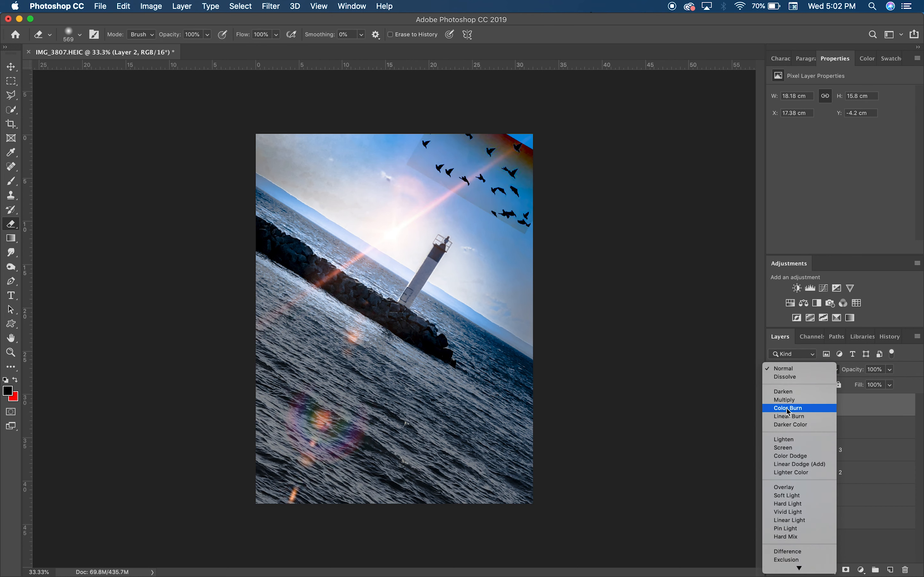
click(782, 425)
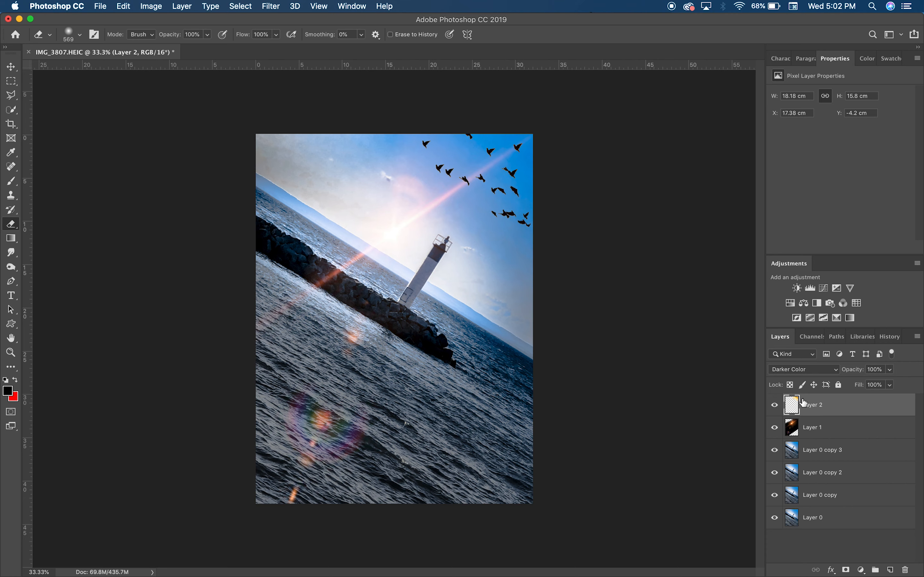
- Paste the birds image a second time, then enlarge, rotate and place it in the sky beside the first flock
mouse_move(811, 407)
mouse_down()
mouse_move(812, 437)
mouse_move(812, 417)
mouse_up()
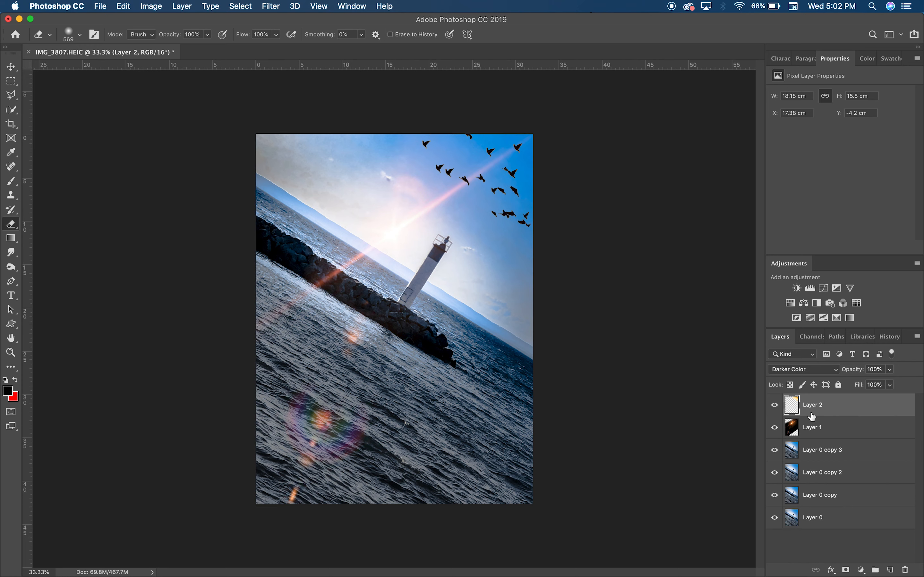
key(super+v)
key(super+t)
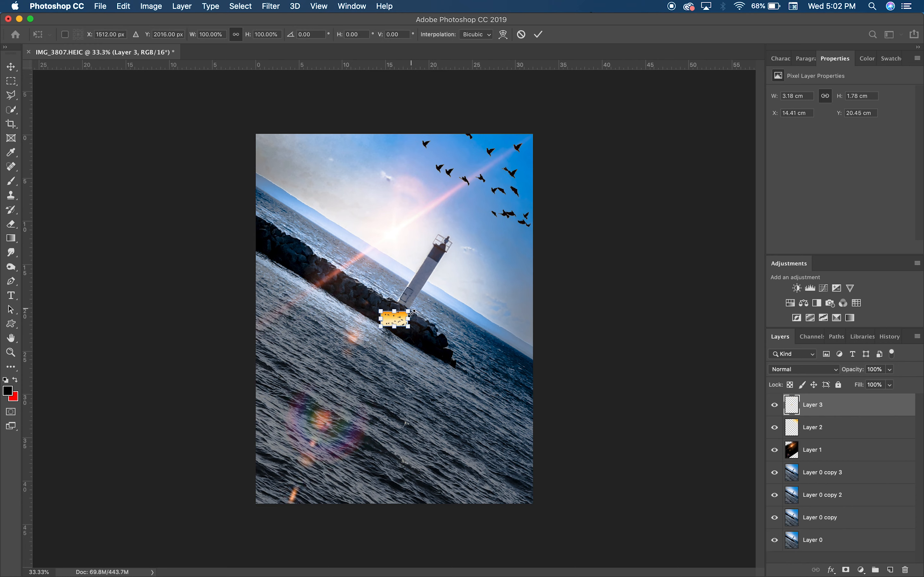
drag(413, 312, 517, 250)
drag(367, 243, 428, 248)
drag(449, 289, 328, 164)
drag(250, 159, 285, 162)
key(Return)
- Set the second birds layer to Darker Color, add a layer mask and paint out the background remnants around the birds in black
click(803, 369)
click(791, 427)
click(846, 571)
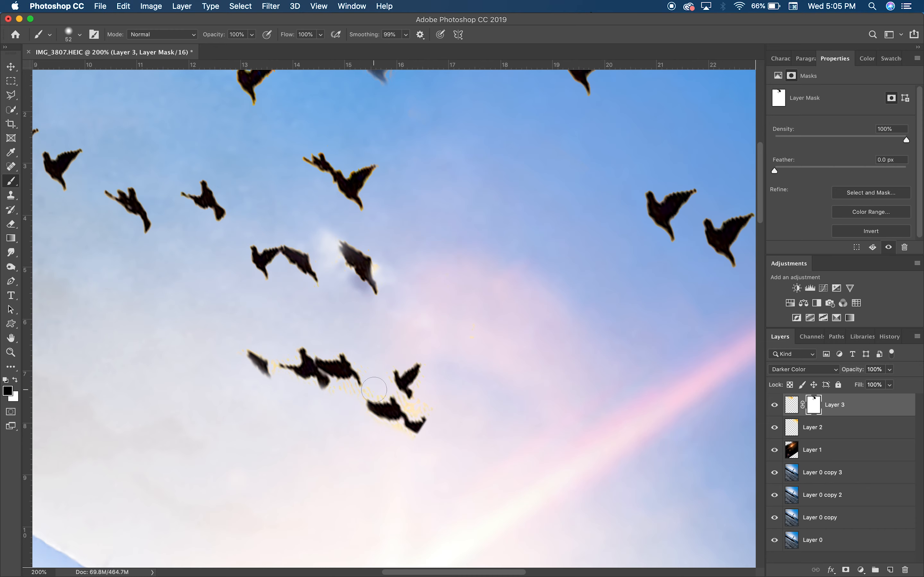
click(568, 421)
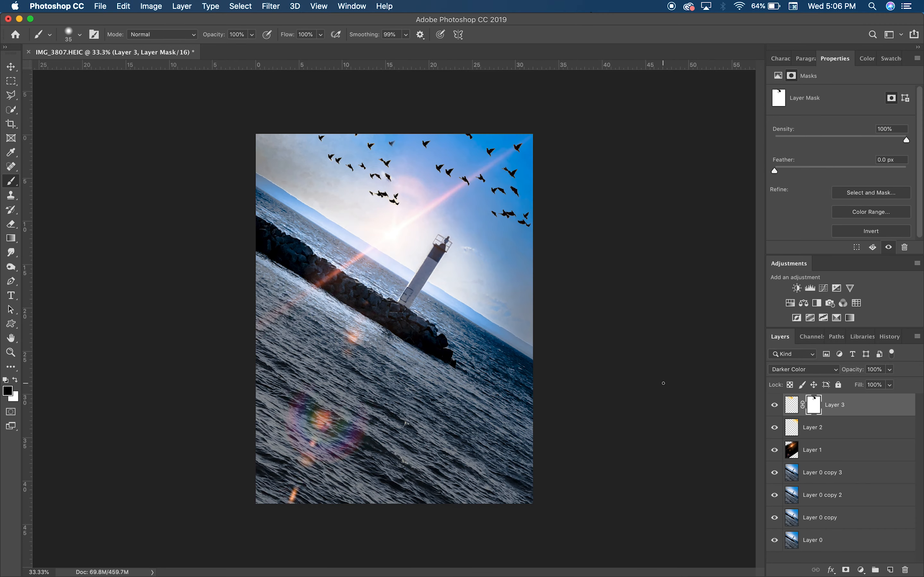
- Move the flare layer above the birds layers and save a JPEG copy named "photo tutorial.jpg" to the Desktop
click(826, 403)
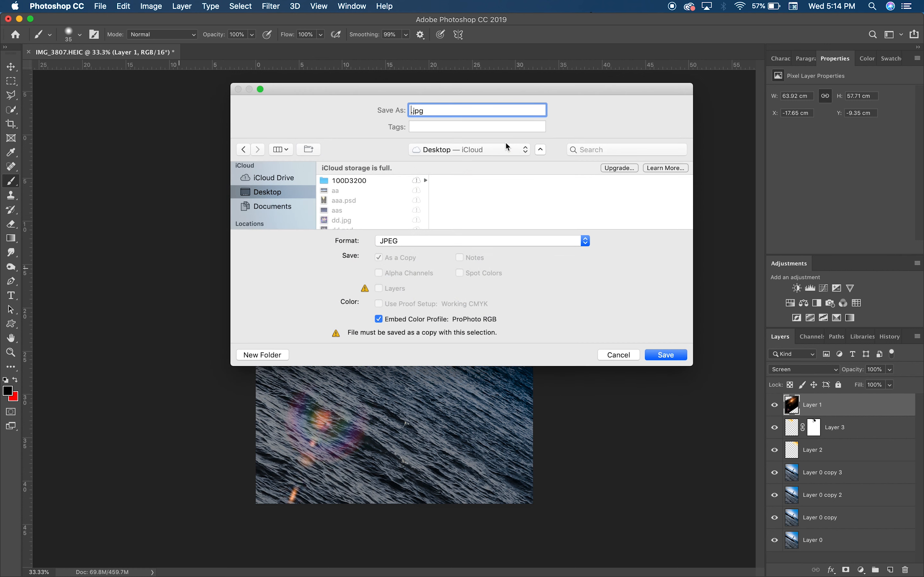
text(pj)
click(679, 359)
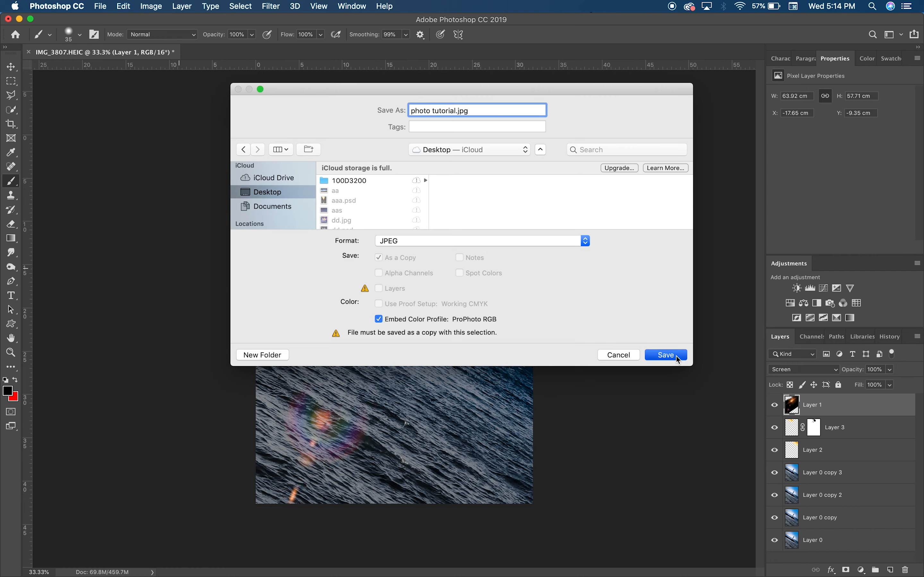
click(528, 150)
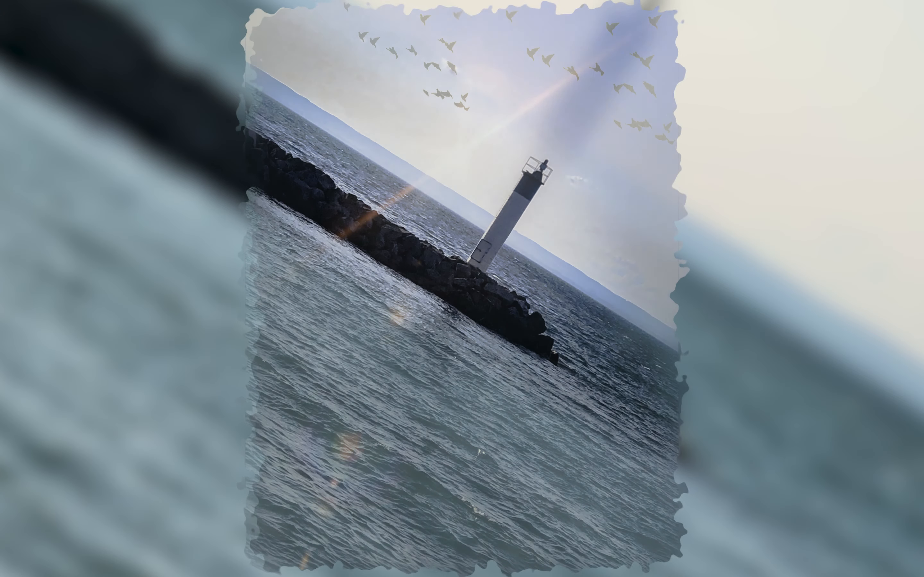